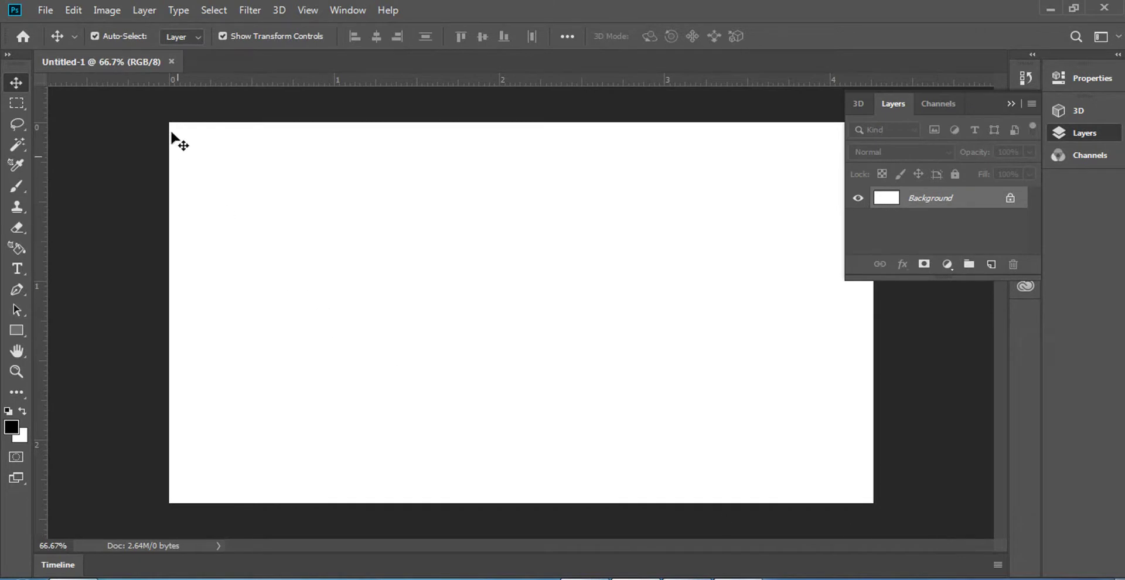
{"action": "left_click_drag", "start_coordinate": [129, 62], "coordinate": [153, 120]}
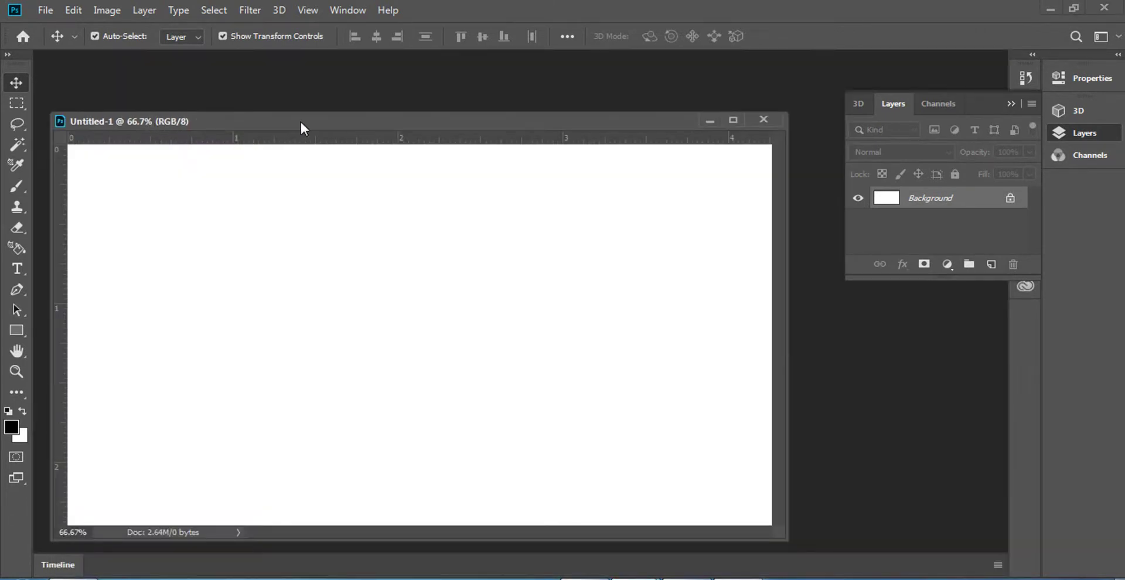
{"action": "right_click", "coordinate": [303, 121]}
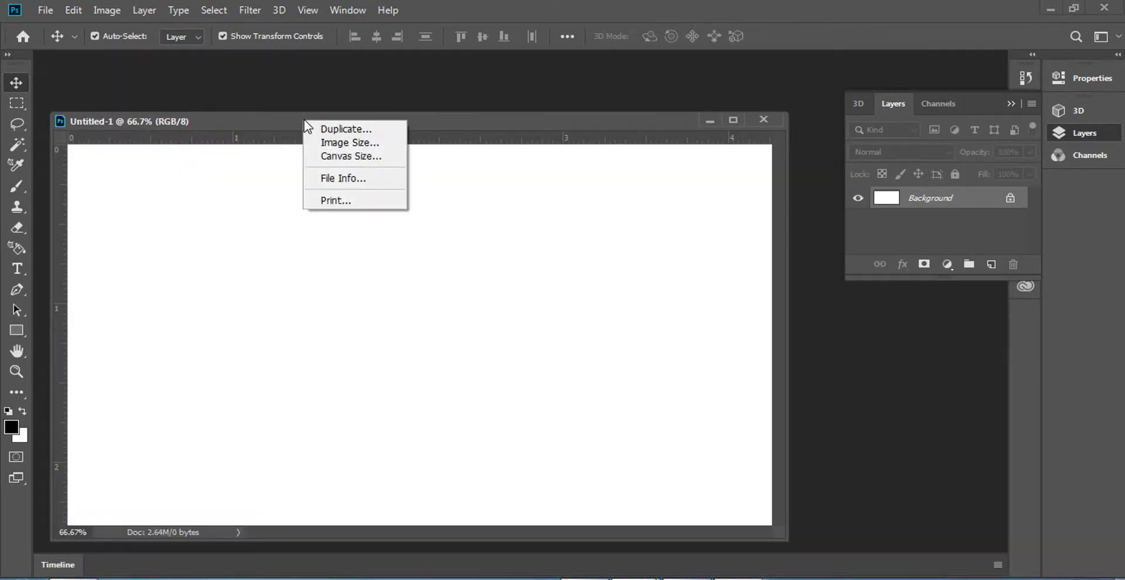
{"action": "left_click", "coordinate": [328, 143]}
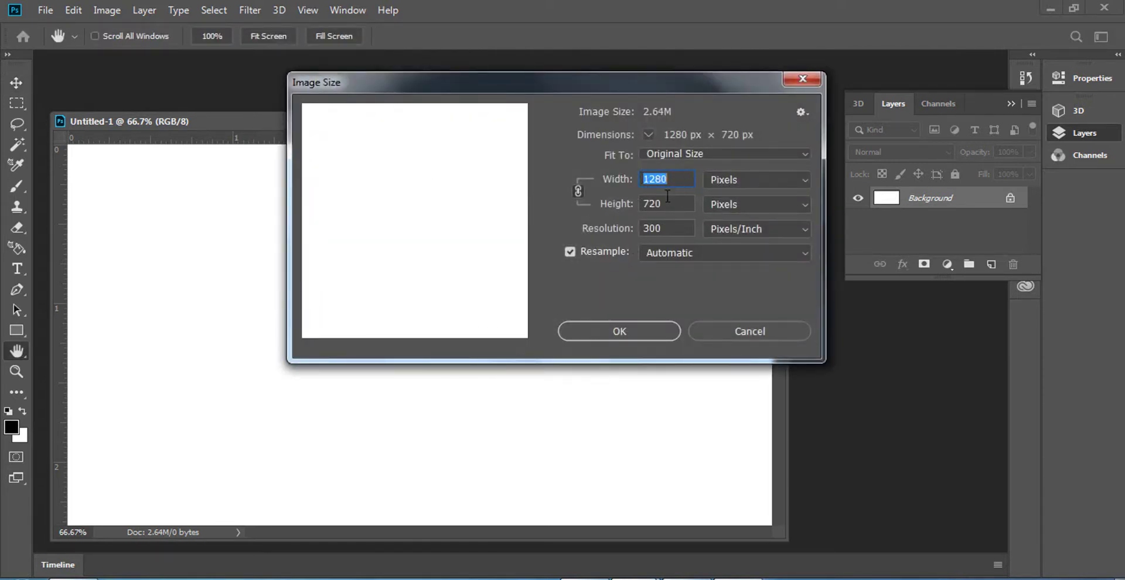
{"action": "left_click", "coordinate": [636, 331]}
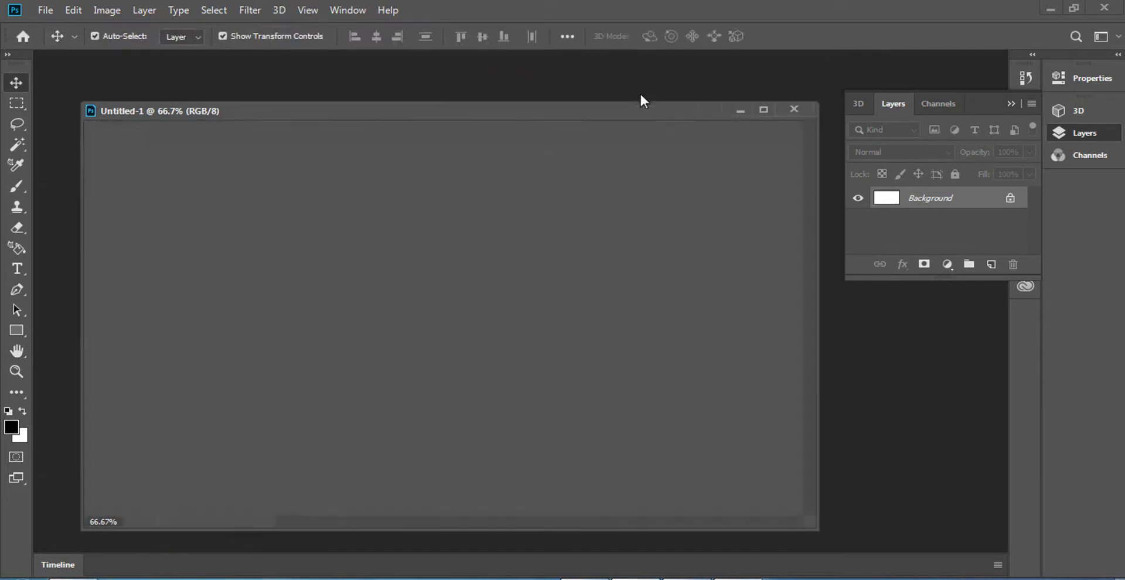
{"action": "left_click_drag", "start_coordinate": [641, 97], "coordinate": [633, 60]}
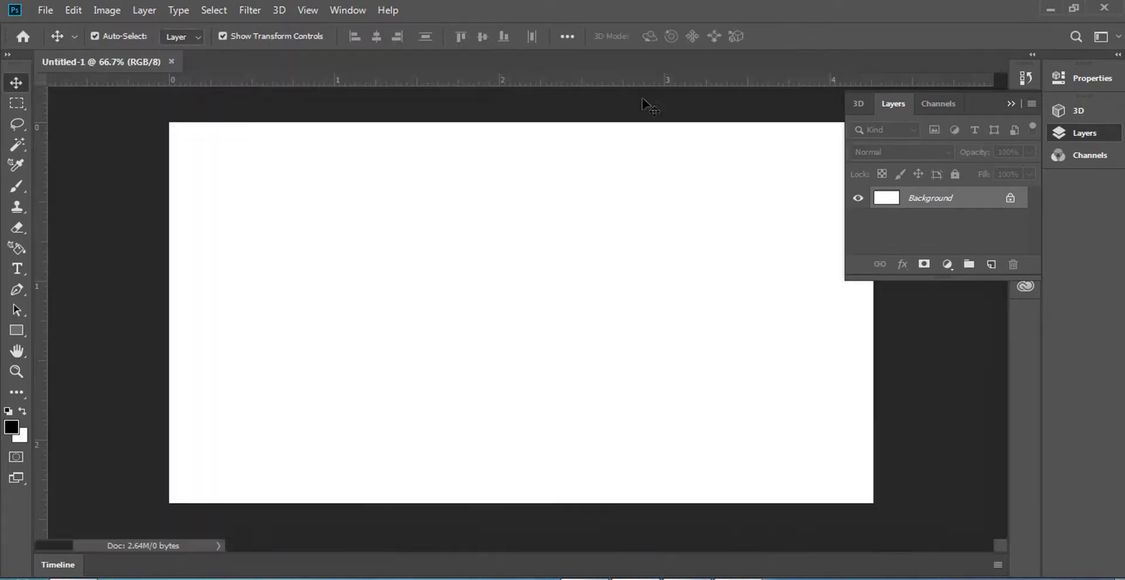
- Draw a grey-filled 319 × 593 px rectangle, Rectangle 1, near the canvas's left edge
{"action": "left_click", "coordinate": [17, 330]}
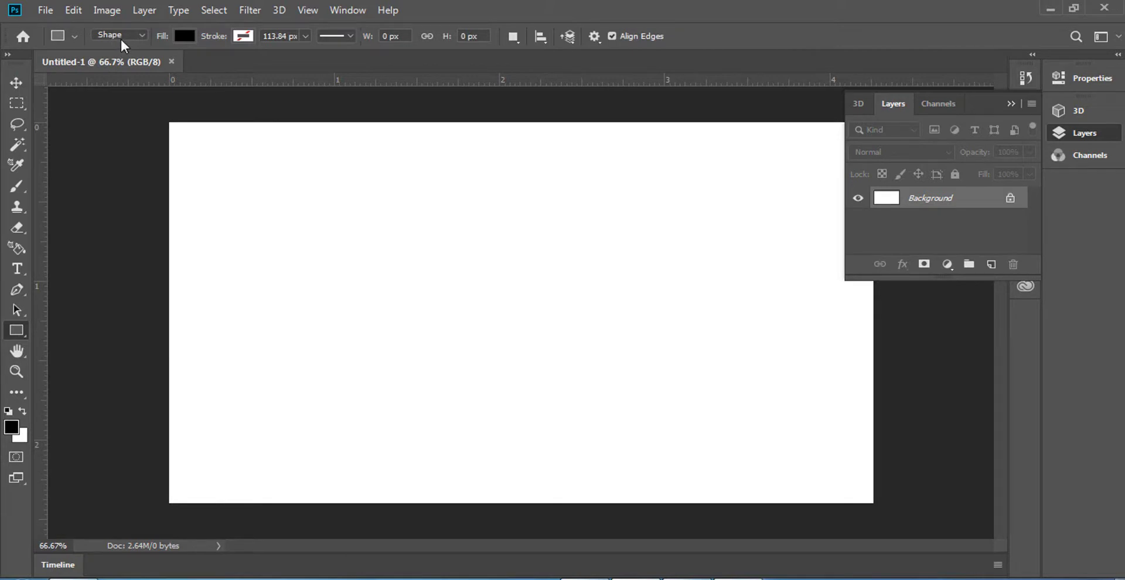
{"action": "left_click", "coordinate": [191, 36]}
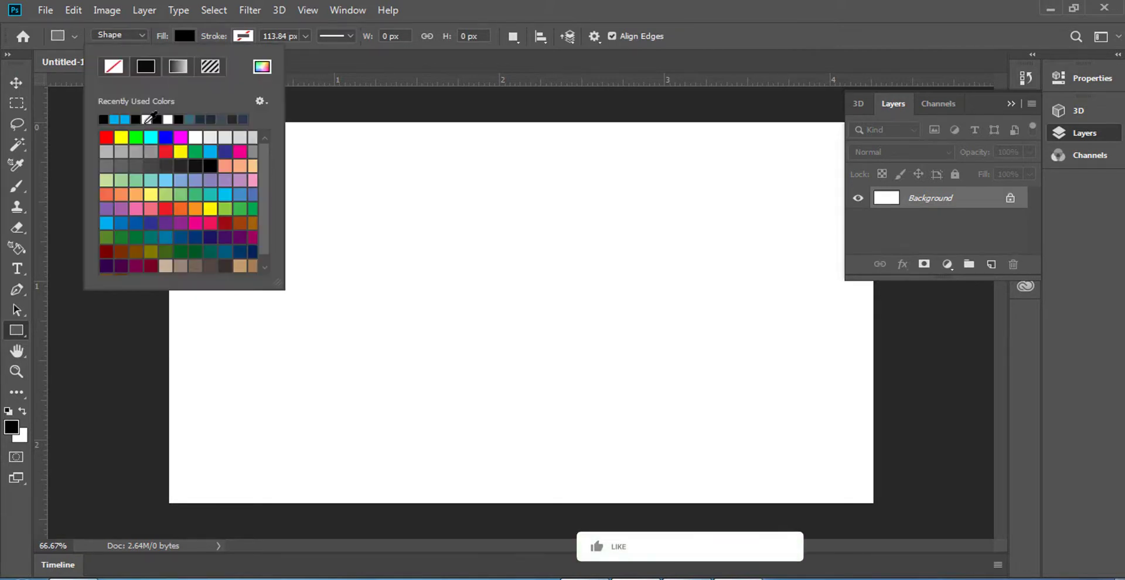
{"action": "left_click", "coordinate": [109, 166]}
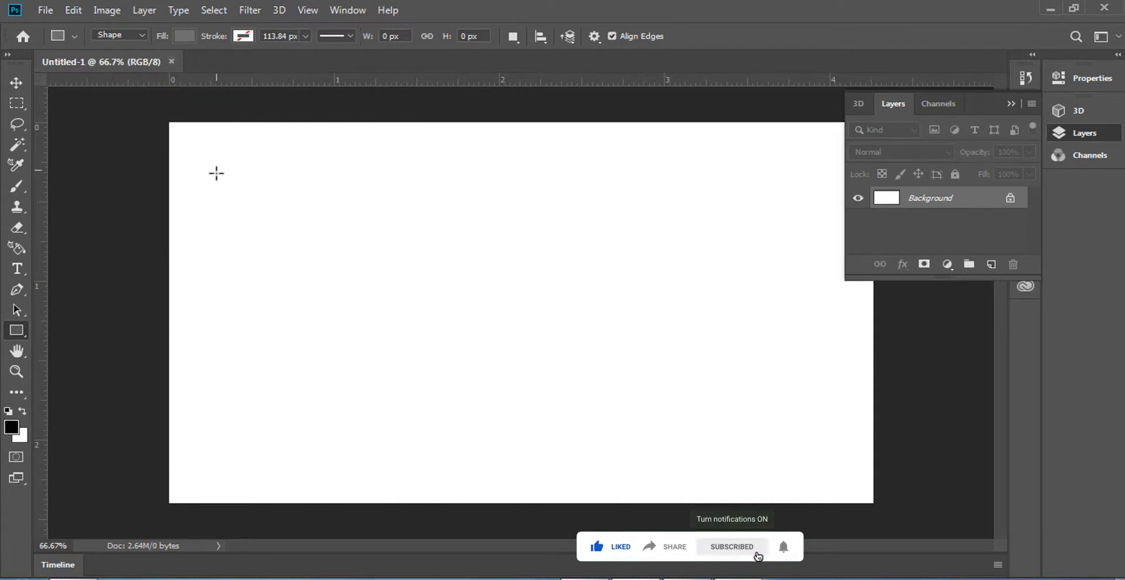
{"action": "left_click_drag", "start_coordinate": [206, 163], "coordinate": [381, 476]}
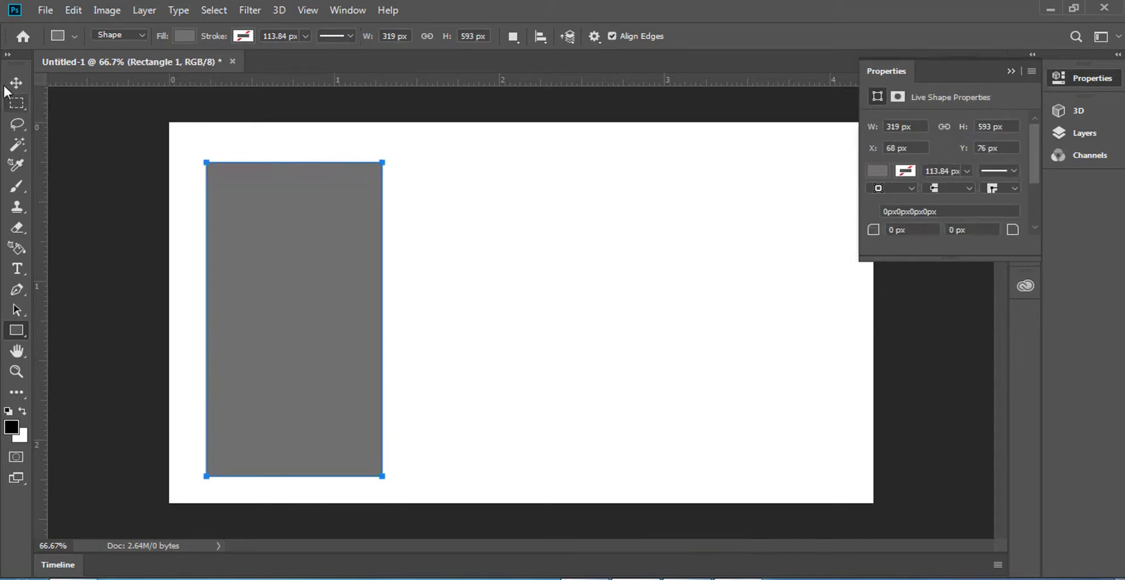
- Move Rectangle 1 up and enlarge it to 389 × 611 px at X 68, Y 37
{"action": "left_click", "coordinate": [6, 88]}
{"action": "mouse_move", "coordinate": [344, 293]}
{"action": "left_mouse_down"}
{"action": "mouse_move", "coordinate": [345, 272]}
{"action": "mouse_move", "coordinate": [408, 298]}
{"action": "left_mouse_up"}
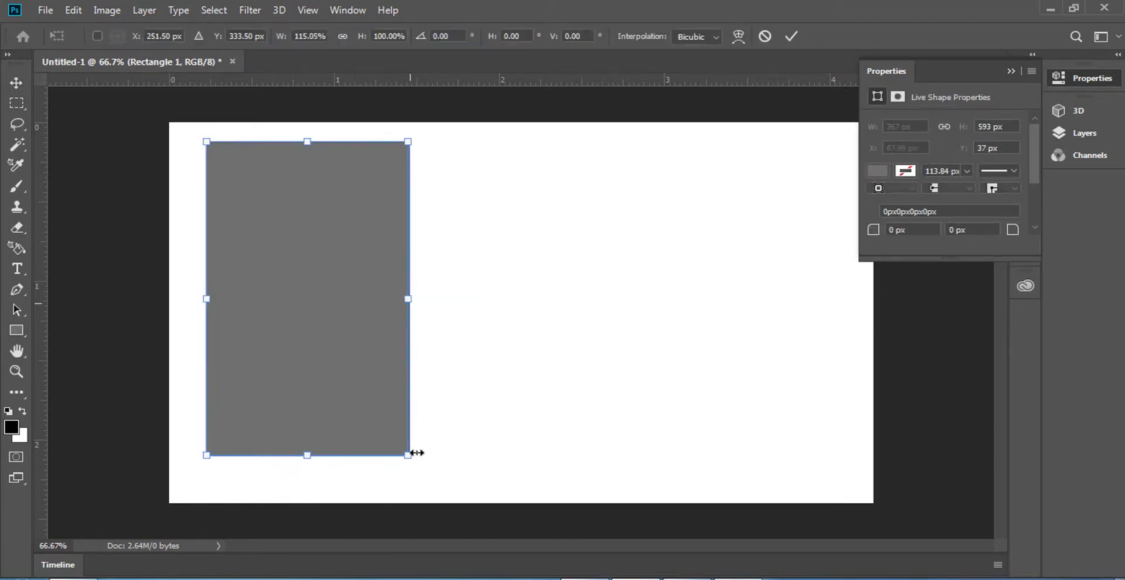
{"action": "left_click_drag", "start_coordinate": [406, 458], "coordinate": [419, 464]}
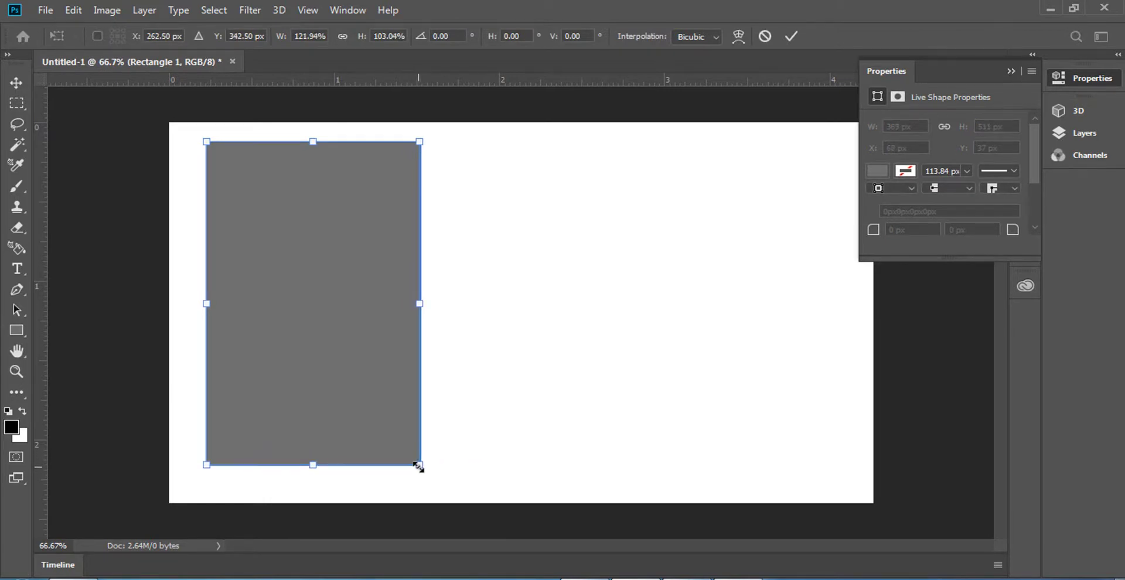
{"action": "key", "text": "Return"}
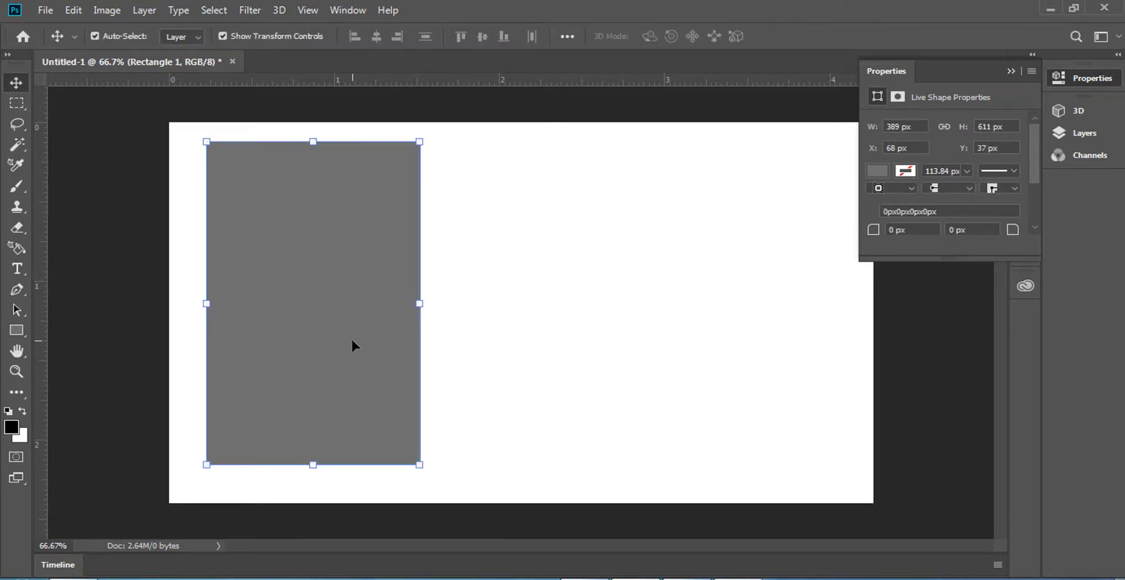
{"action": "key", "text": "ctrl"}
{"action": "key", "text": "ctrl+t"}
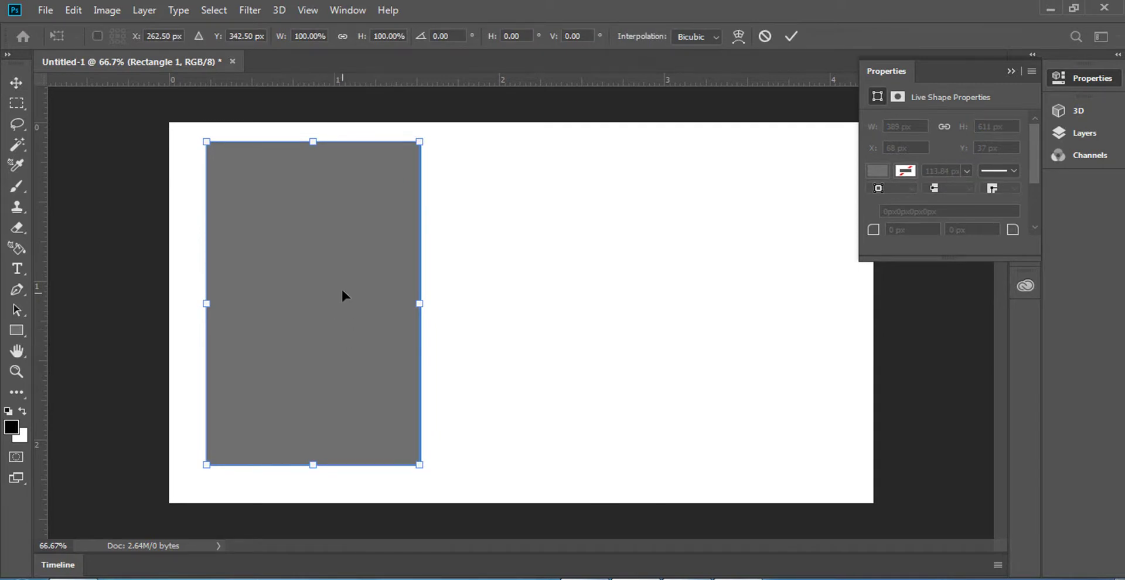
{"action": "right_click", "coordinate": [329, 216]}
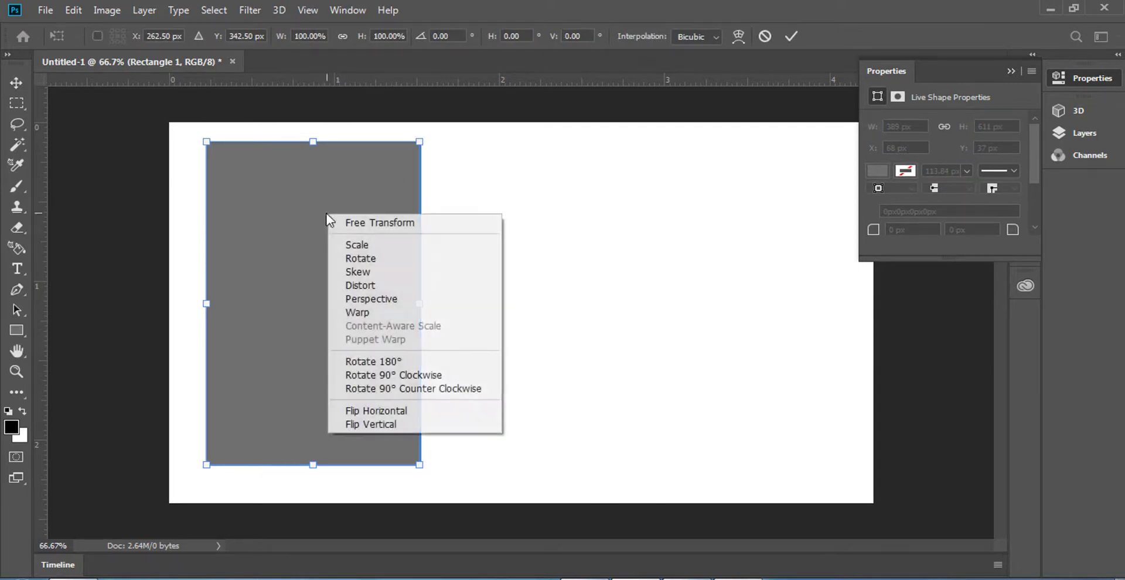
- Skew Rectangle 1 by raising its top-right corner so the right edge is taller
{"action": "left_click", "coordinate": [358, 273]}
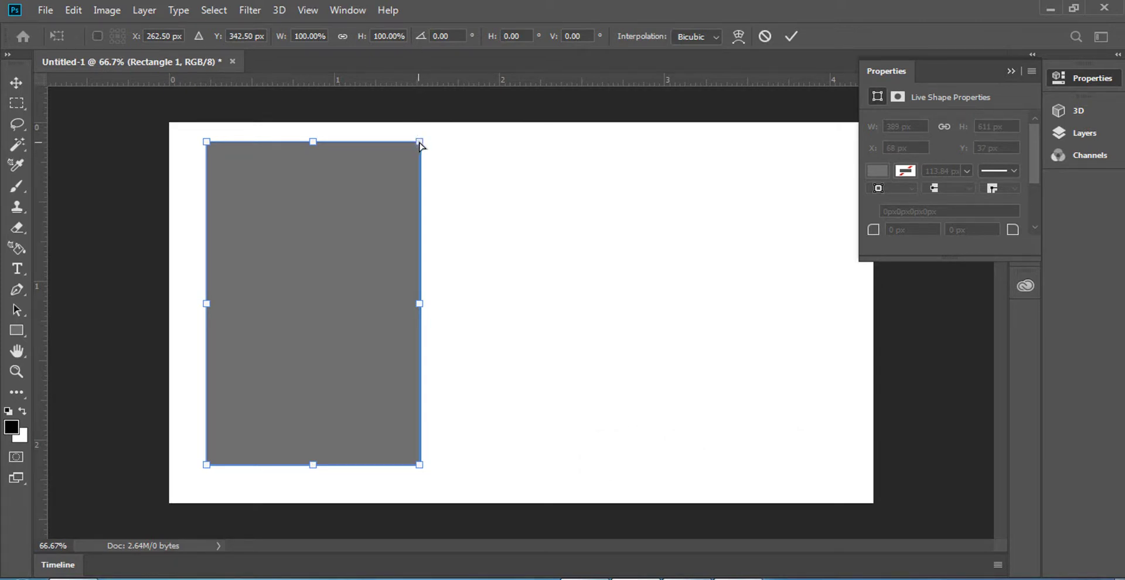
{"action": "left_click_drag", "start_coordinate": [419, 142], "coordinate": [419, 105]}
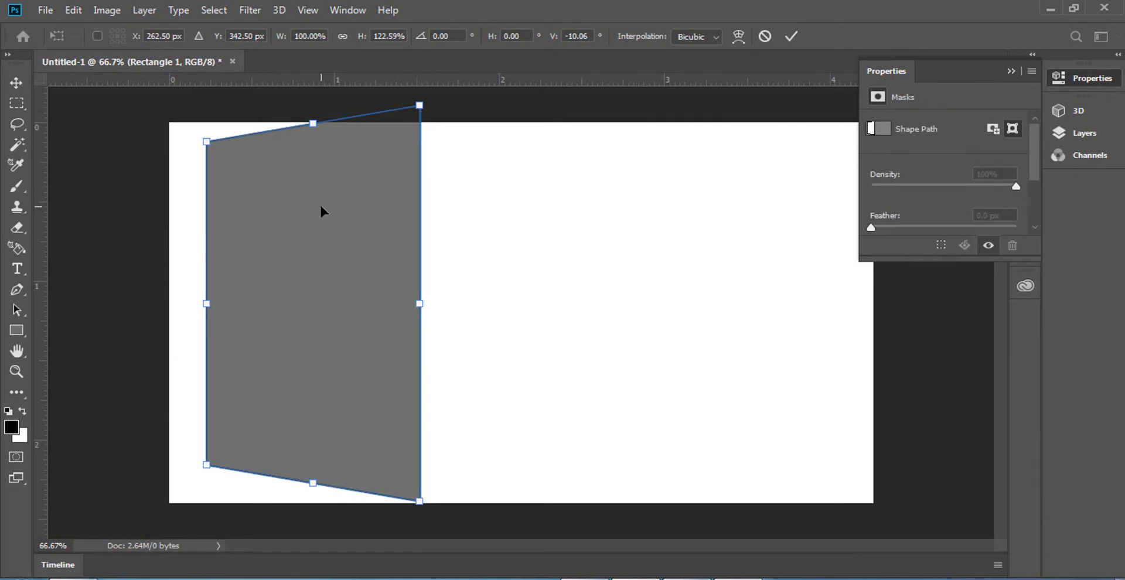
{"action": "key", "text": "Return"}
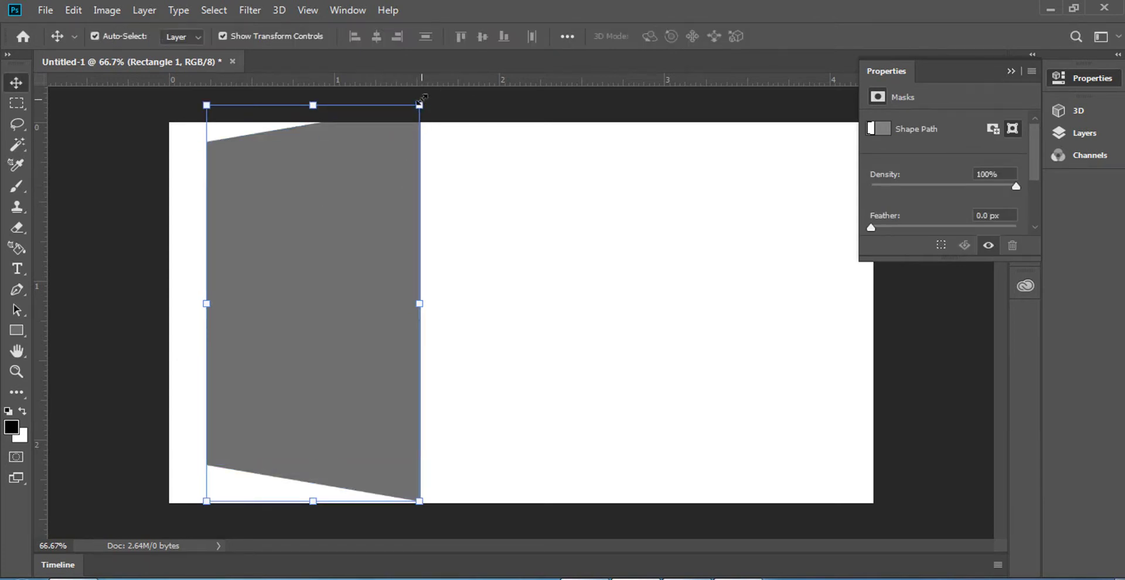
- Rescale, reposition and slightly narrow the trapezoid so it fits within the canvas
{"action": "left_click", "coordinate": [419, 105]}
{"action": "left_click_drag", "start_coordinate": [419, 105], "coordinate": [406, 124]}
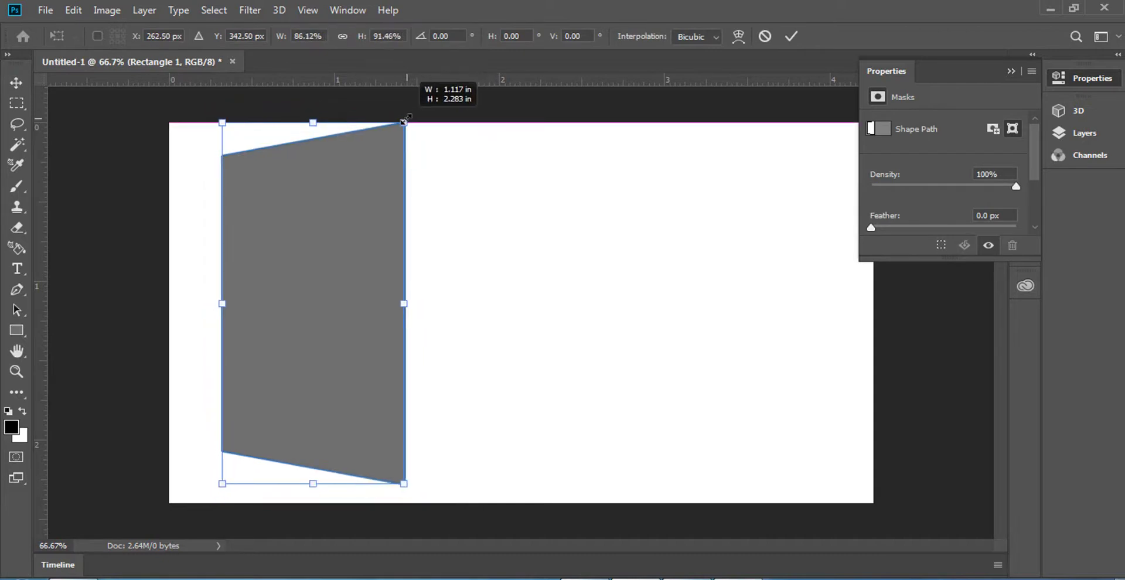
{"action": "left_click_drag", "start_coordinate": [354, 217], "coordinate": [344, 226]}
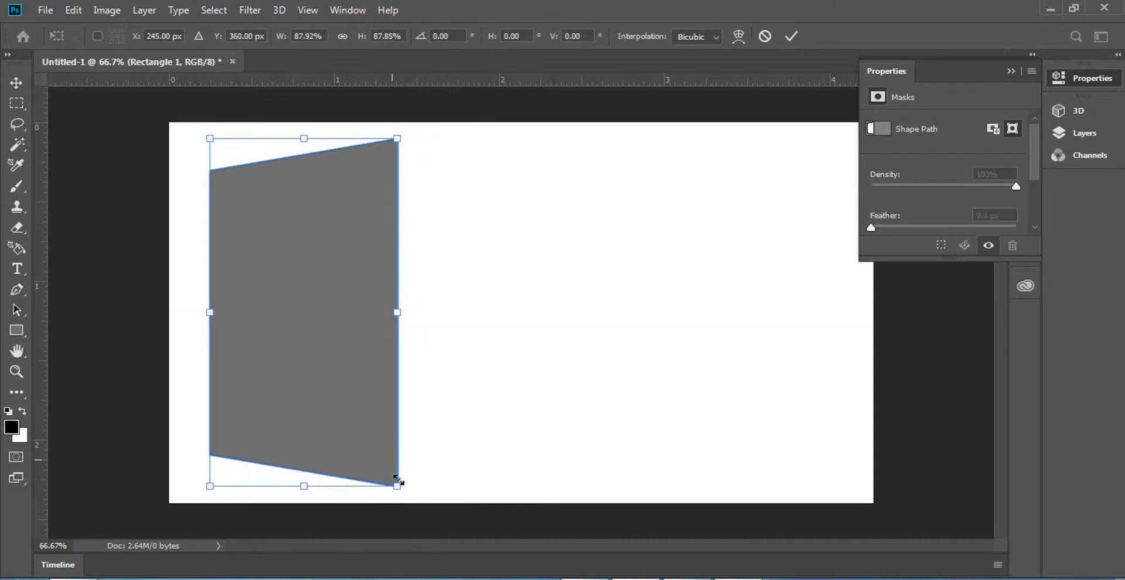
{"action": "left_click_drag", "start_coordinate": [397, 492], "coordinate": [402, 498]}
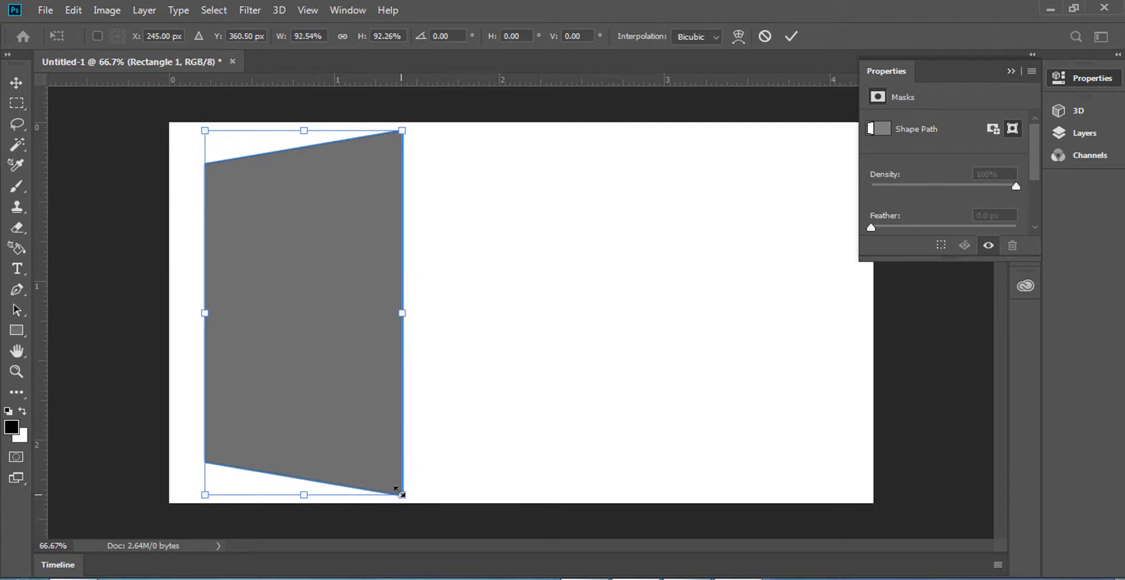
{"action": "key", "text": "Return"}
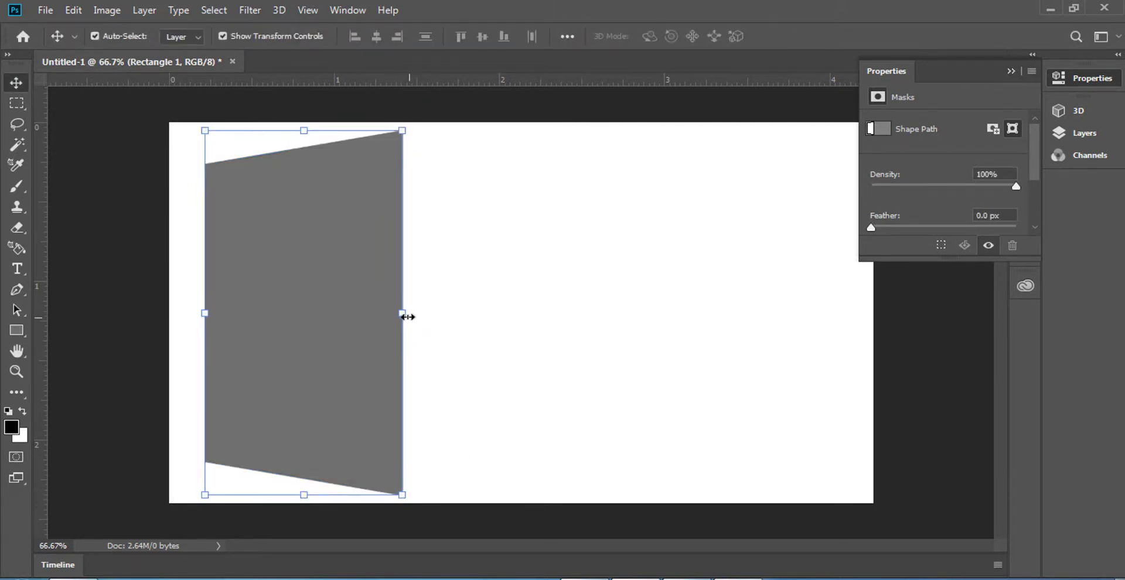
{"action": "key", "text": "ctrl+t"}
{"action": "mouse_move", "coordinate": [417, 314]}
{"action": "left_mouse_down"}
{"action": "mouse_move", "coordinate": [385, 310]}
{"action": "mouse_move", "coordinate": [398, 316]}
{"action": "left_mouse_up"}
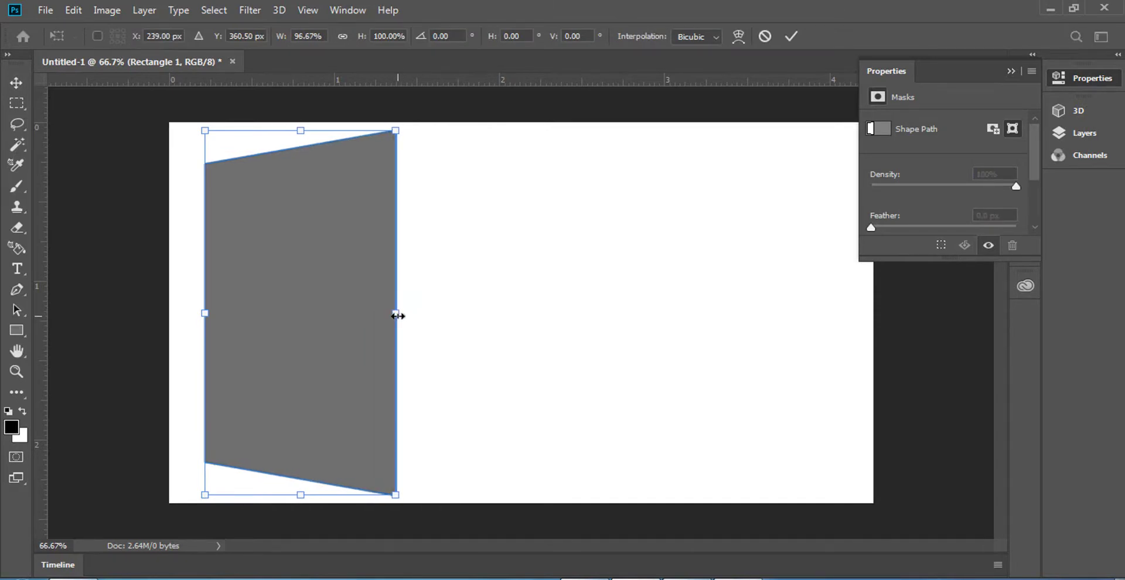
{"action": "key", "text": "Return"}
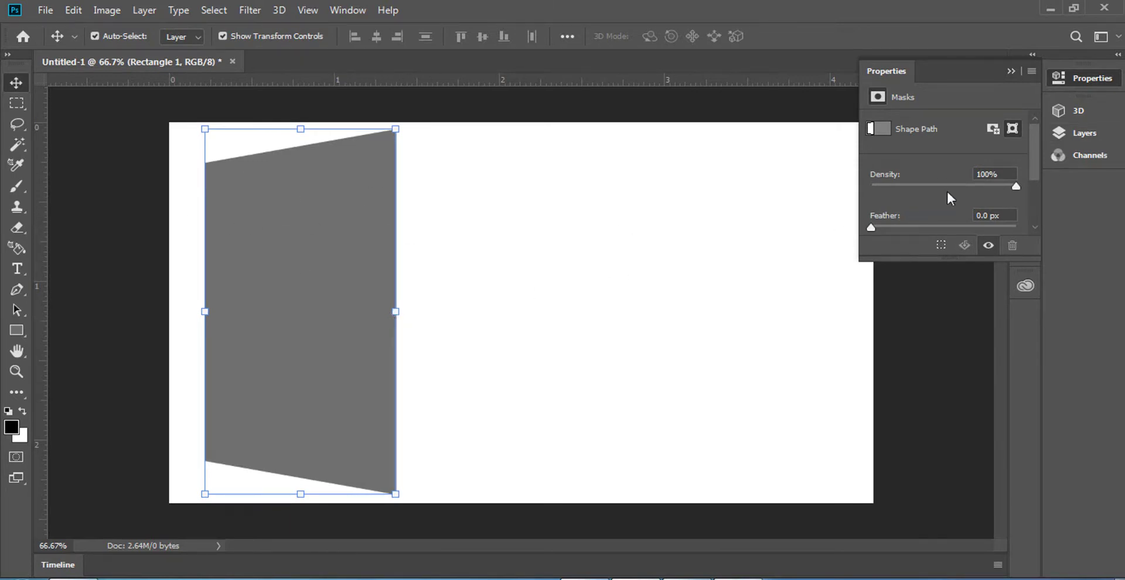
- Convert Rectangle 1 to a smart object, then add Rectangle 1 copy via New Smart Object via Copy
{"action": "left_click", "coordinate": [1084, 133]}
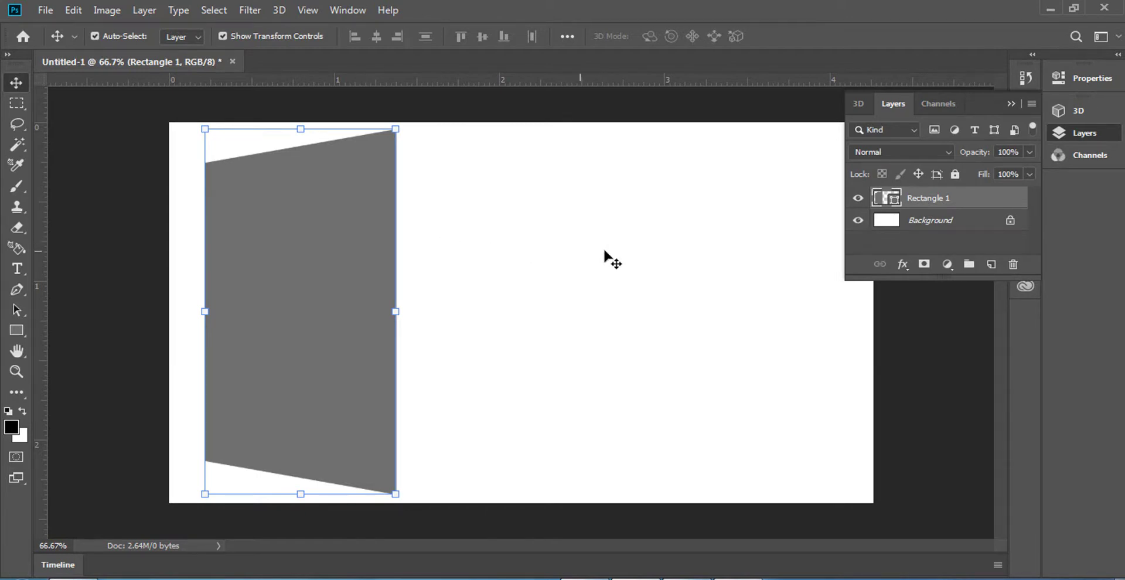
{"action": "right_click", "coordinate": [943, 212]}
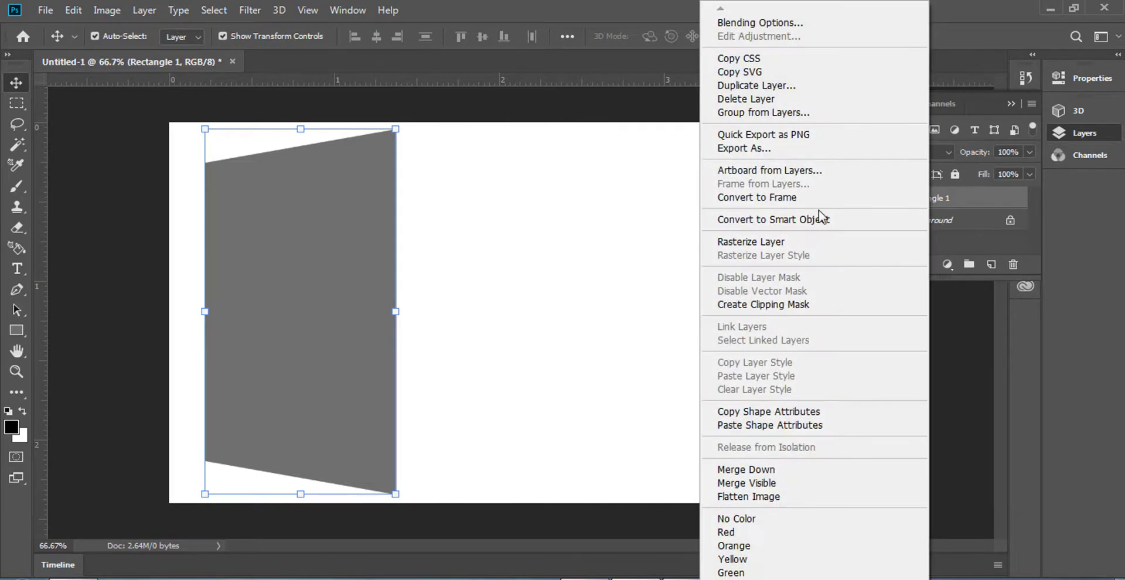
{"action": "left_click", "coordinate": [784, 225]}
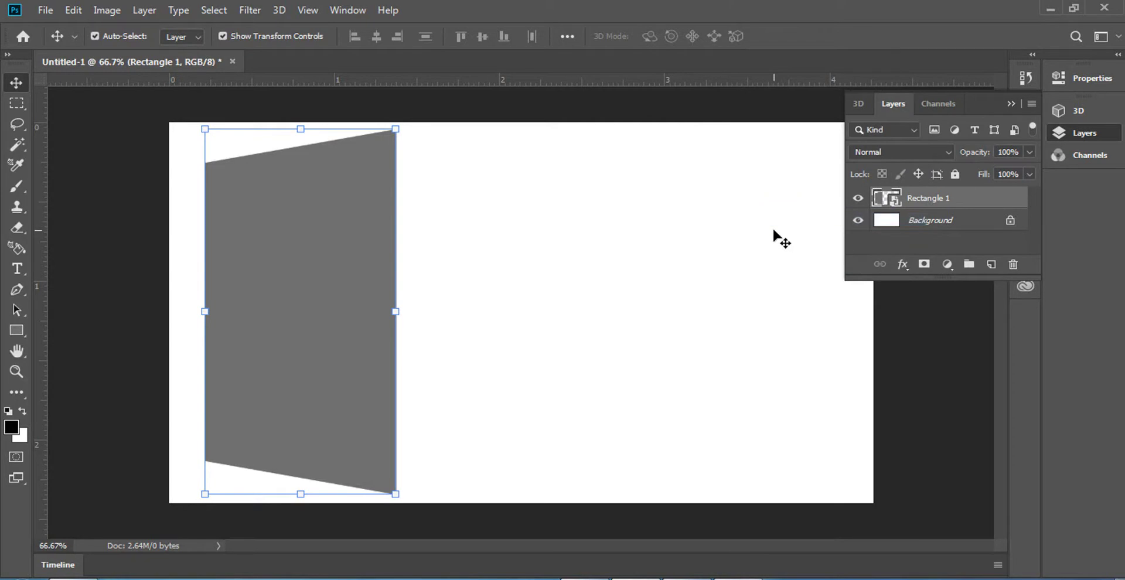
{"action": "right_click", "coordinate": [912, 198]}
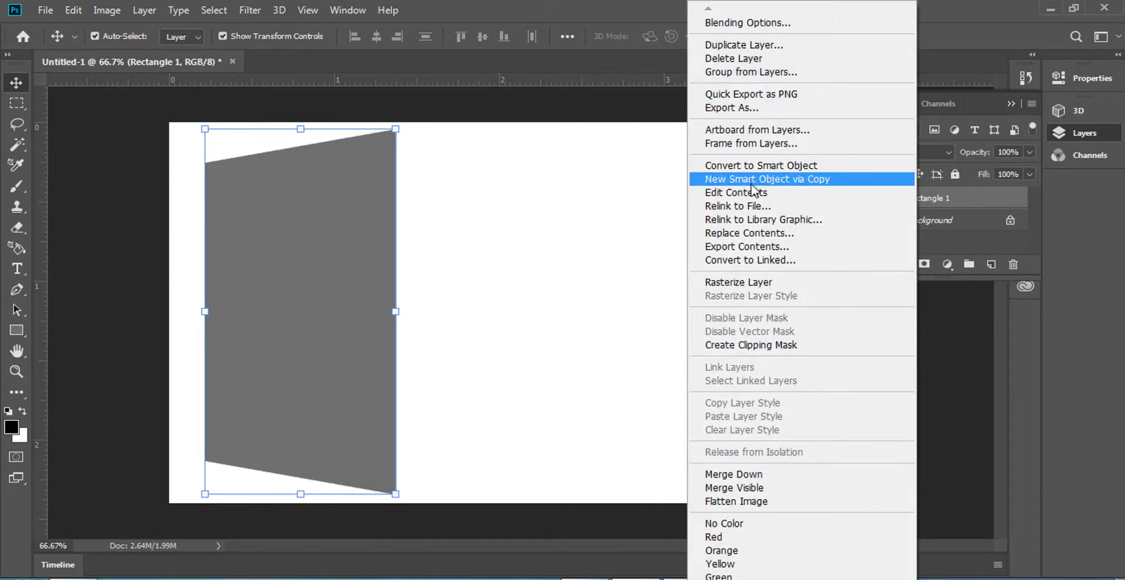
{"action": "left_click", "coordinate": [804, 186]}
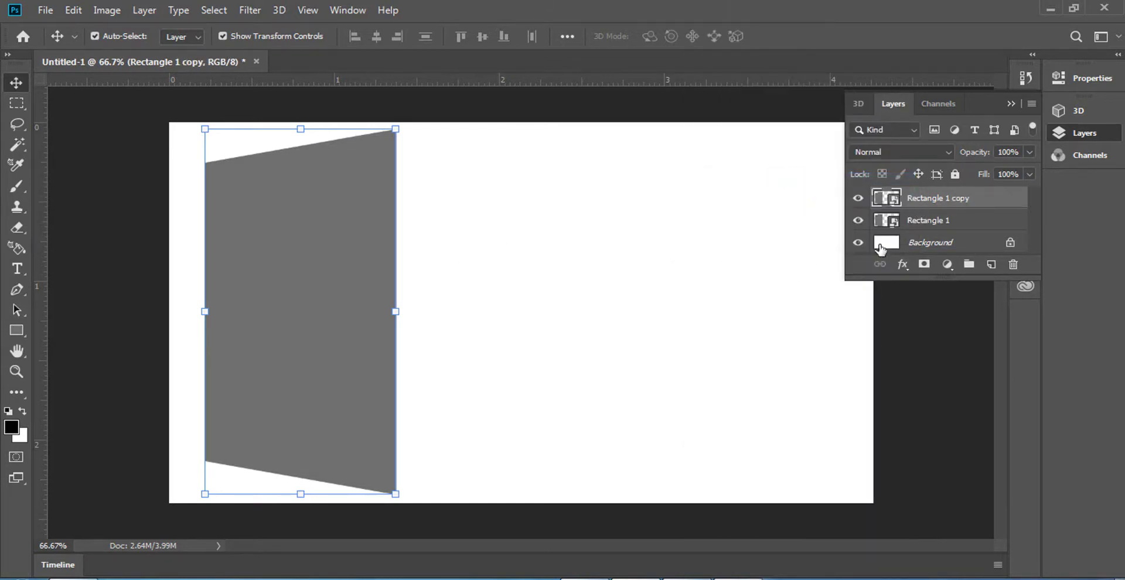
- Place Rectangle 1 copy beside the first panel on its right
{"action": "left_click_drag", "start_coordinate": [843, 285], "coordinate": [801, 324]}
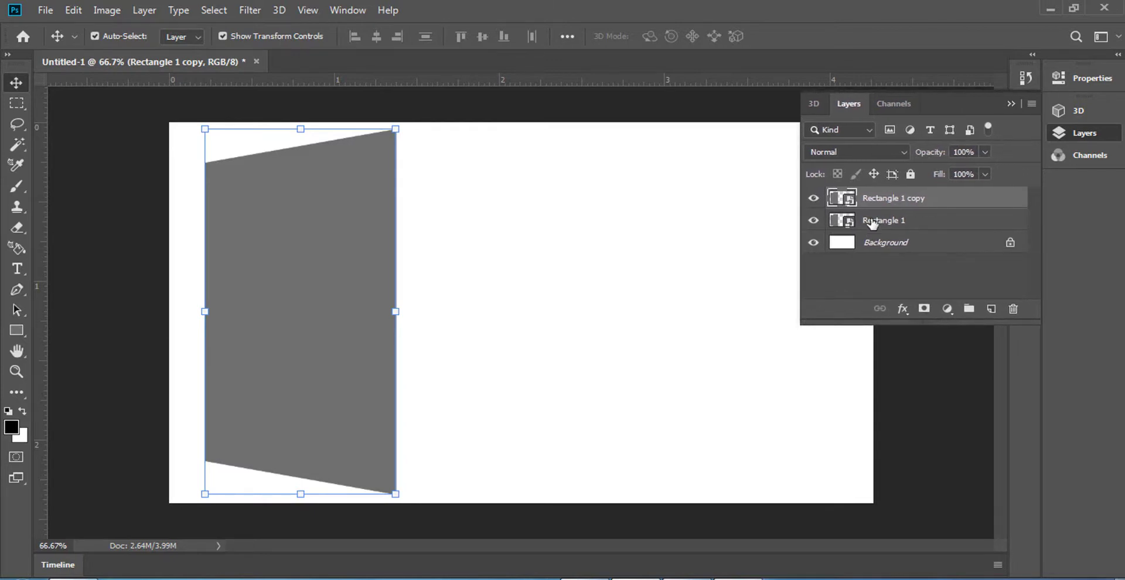
{"action": "key", "text": "Right"}
{"action": "key", "text": "Right"}
{"action": "key", "text": "Right"}
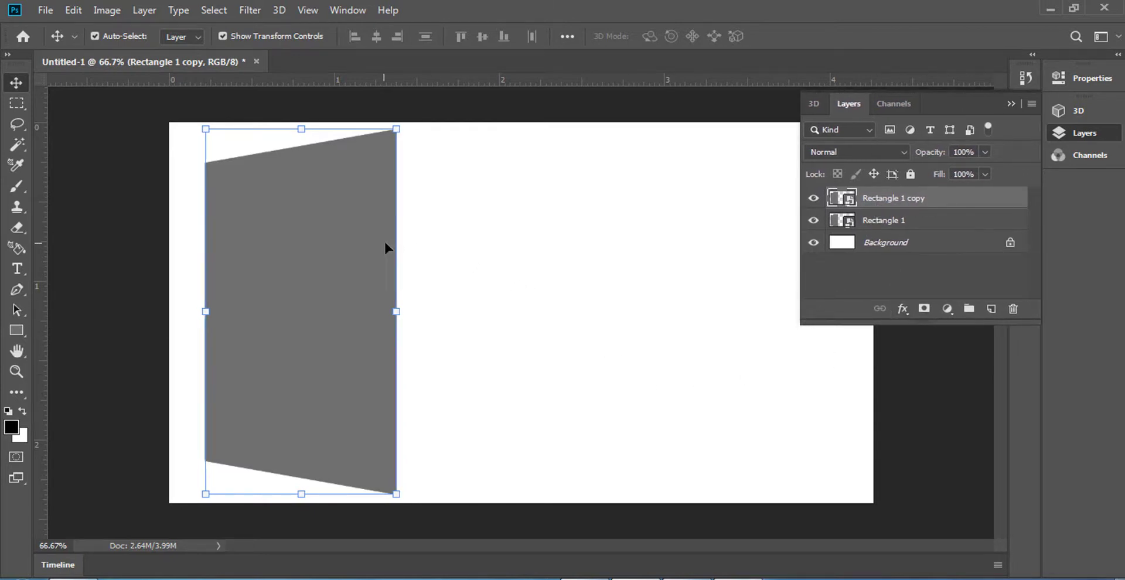
{"action": "key", "text": "Right"}
{"action": "key", "text": "Right"}
{"action": "key", "text": "Right"}
{"action": "key", "text": "Right"}
{"action": "key", "text": "Right"}
{"action": "key", "text": "Right"}
{"action": "key", "text": "Right"}
{"action": "key", "text": "Right"}
{"action": "key", "text": "Right"}
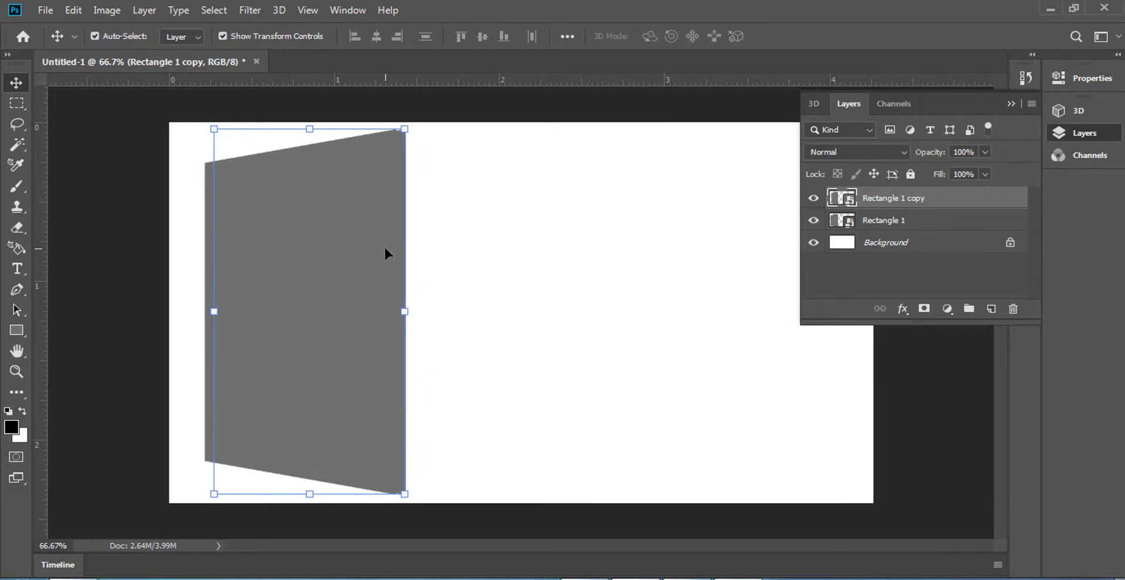
{"action": "key", "text": "Right"}
{"action": "key", "text": "Right"}
{"action": "key", "text": "Right"}
{"action": "key", "text": "Right"}
{"action": "key", "text": "Right"}
{"action": "key", "text": "Right"}
{"action": "left_click_drag", "start_coordinate": [405, 157], "coordinate": [502, 162]}
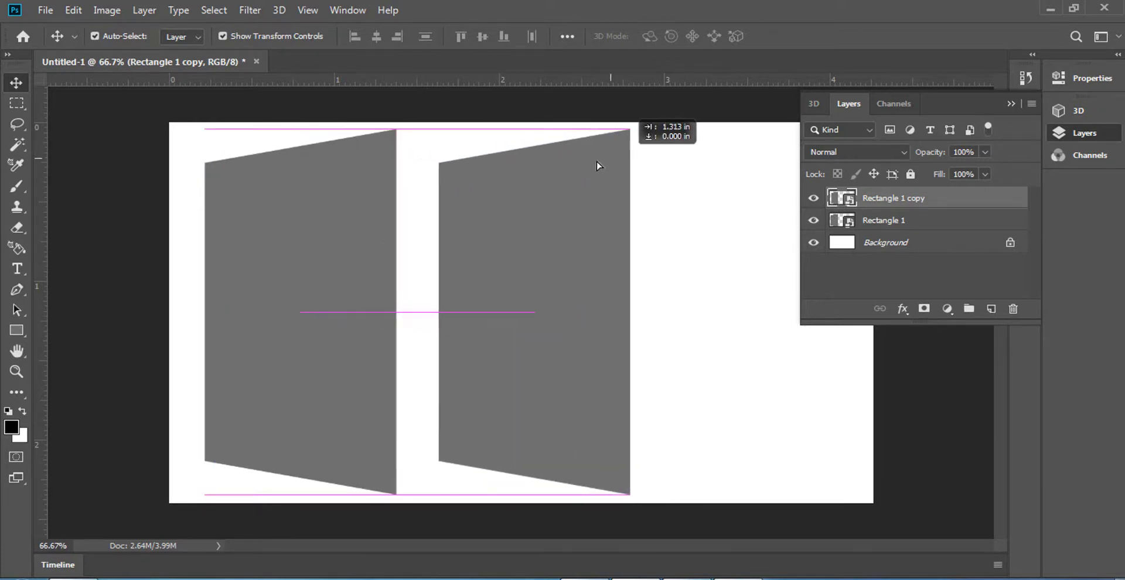
{"action": "left_click_drag", "start_coordinate": [502, 162], "coordinate": [586, 167]}
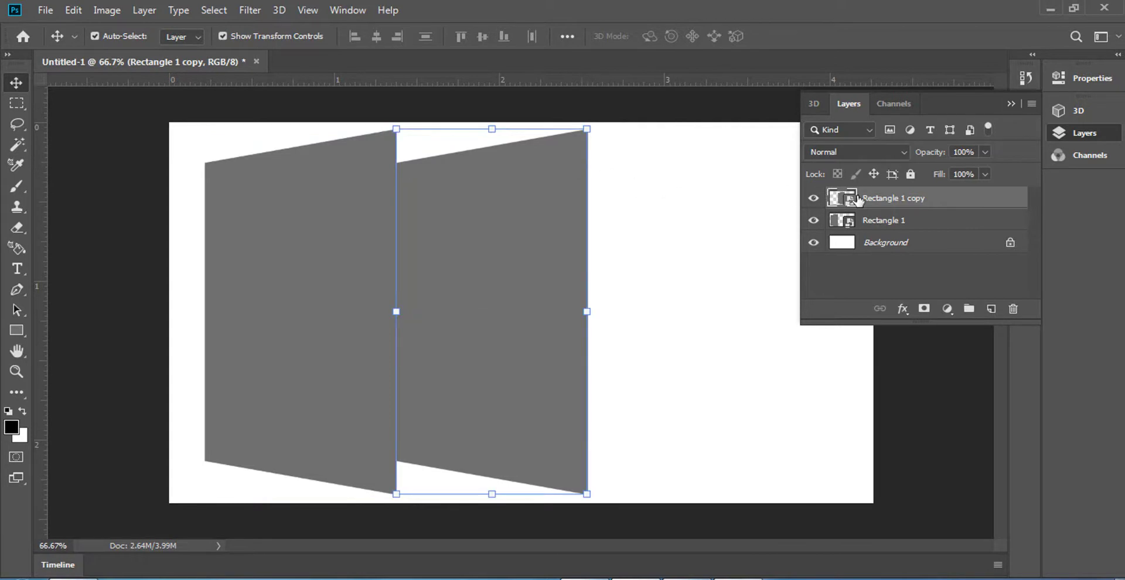
- Make Rectangle 1 copy 2 as a new smart object copy and line it up at the row's right end
{"action": "right_click", "coordinate": [883, 199]}
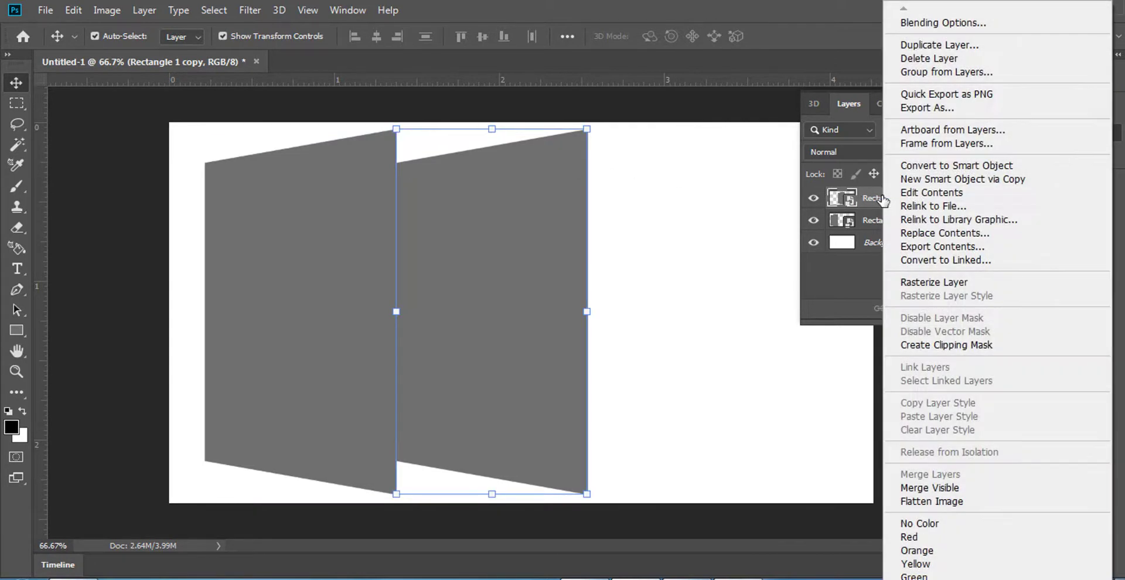
{"action": "left_click", "coordinate": [923, 180]}
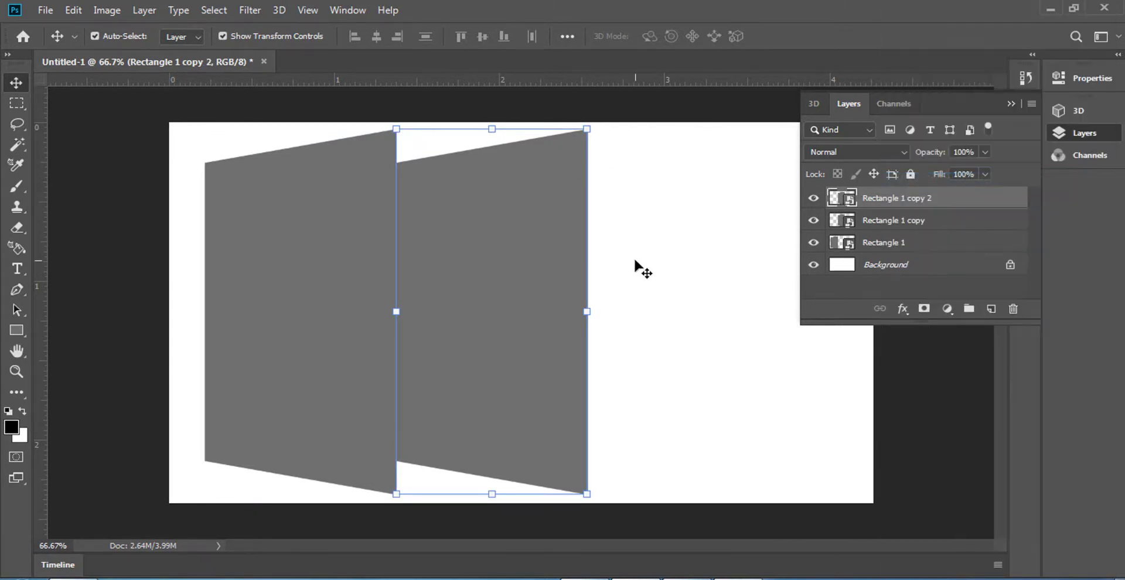
{"action": "key", "text": "Right"}
{"action": "key", "text": "Right"}
{"action": "key", "text": "Right"}
{"action": "key", "text": "Right"}
{"action": "key", "text": "Right"}
{"action": "key", "text": "Right"}
{"action": "key", "text": "Right"}
{"action": "key", "text": "Right"}
{"action": "key", "text": "Right"}
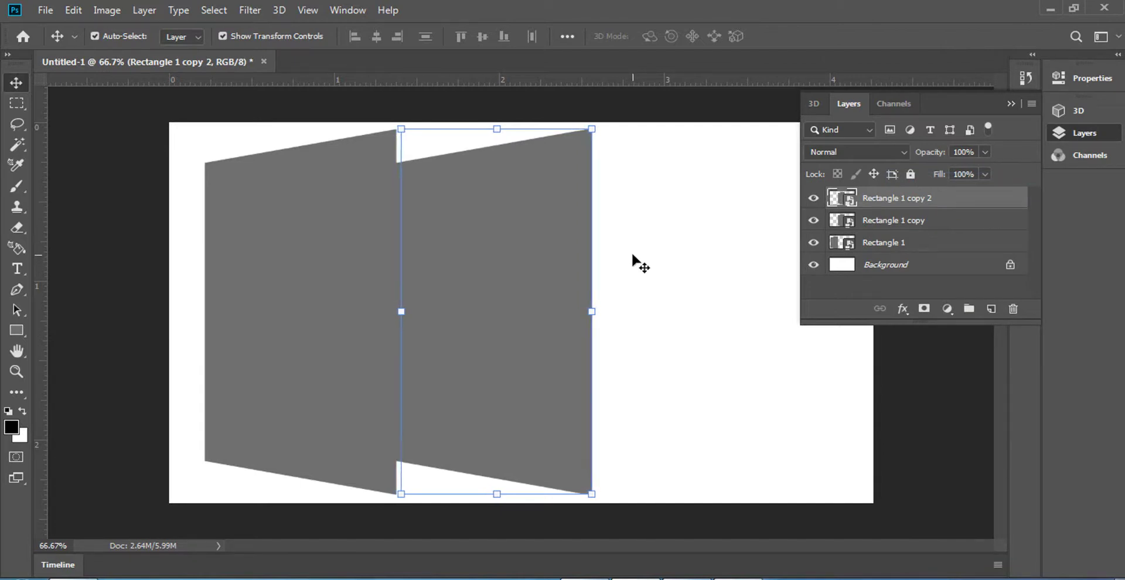
{"action": "key", "text": "Right"}
{"action": "key", "text": "Right"}
{"action": "key", "text": "Right"}
{"action": "key", "text": "Right"}
{"action": "key", "text": "Right"}
{"action": "key", "text": "Right"}
{"action": "key", "text": "Right"}
{"action": "key", "text": "Right"}
{"action": "key", "text": "Right"}
{"action": "key", "text": "Right"}
{"action": "key", "text": "Right"}
{"action": "key", "text": "Right"}
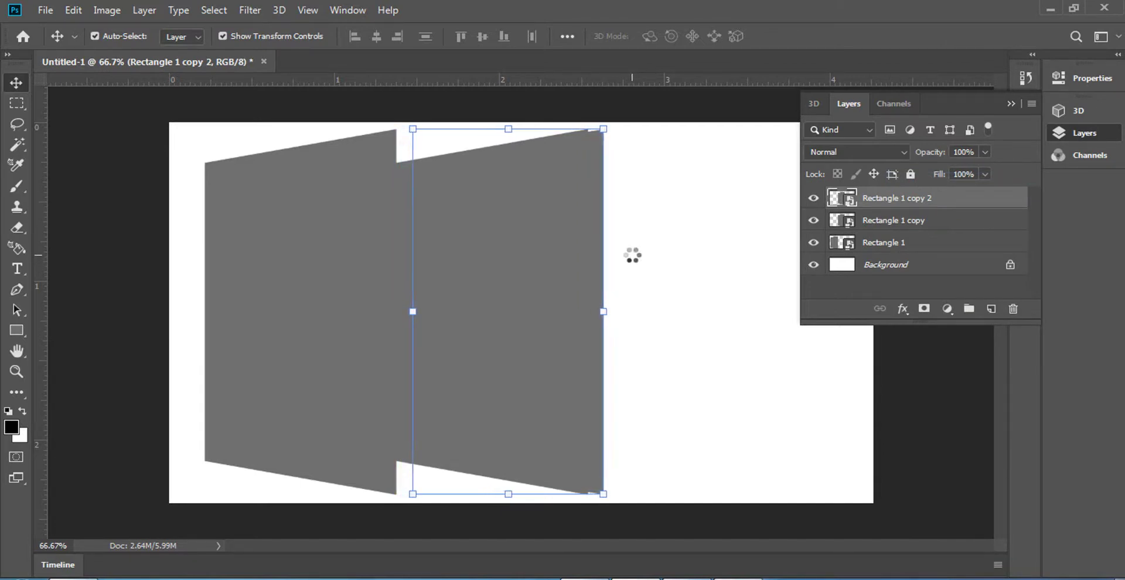
{"action": "key", "text": "Right"}
{"action": "key", "text": "Right"}
{"action": "key", "text": "Right"}
{"action": "key", "text": "Right"}
{"action": "key", "text": "Right"}
{"action": "key", "text": "Right"}
{"action": "key", "text": "Right"}
{"action": "key", "text": "Right"}
{"action": "key", "text": "Right"}
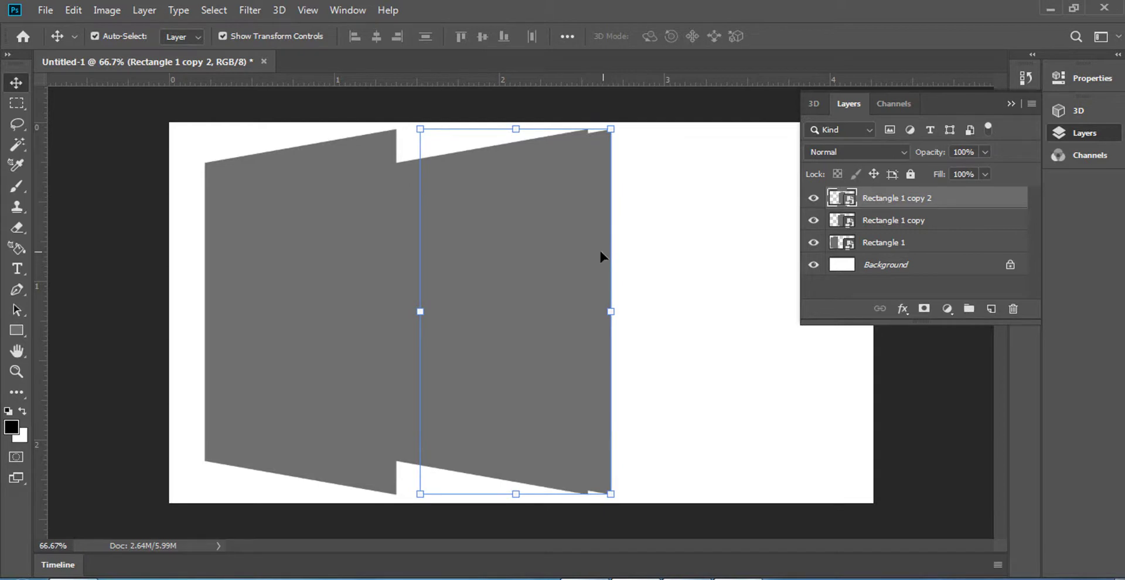
{"action": "left_click_drag", "start_coordinate": [599, 256], "coordinate": [774, 271]}
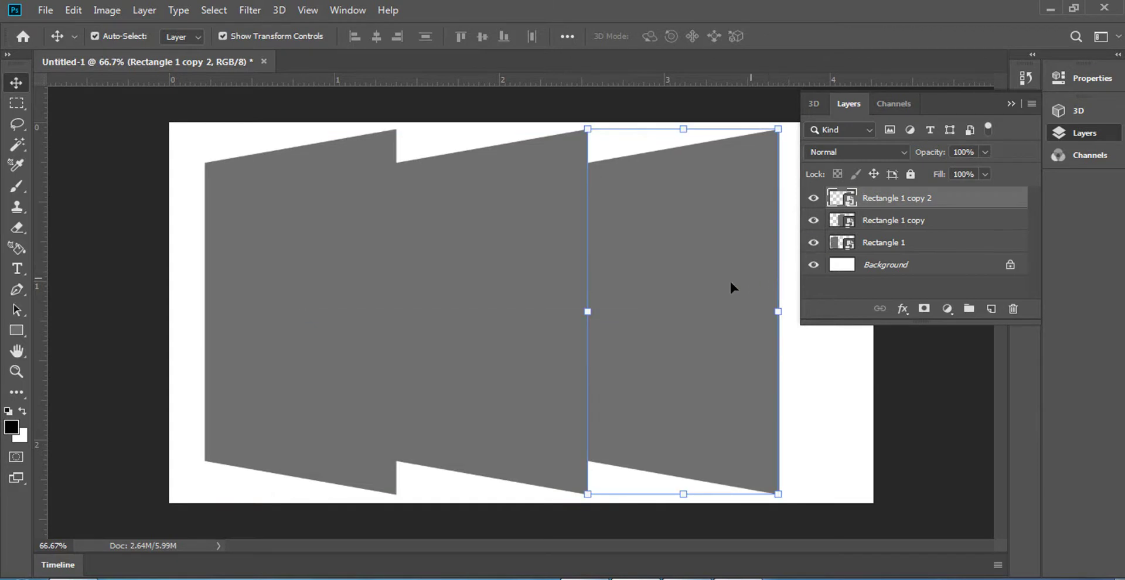
{"action": "left_click_drag", "start_coordinate": [712, 288], "coordinate": [725, 288]}
{"action": "left_click_drag", "start_coordinate": [720, 289], "coordinate": [711, 289]}
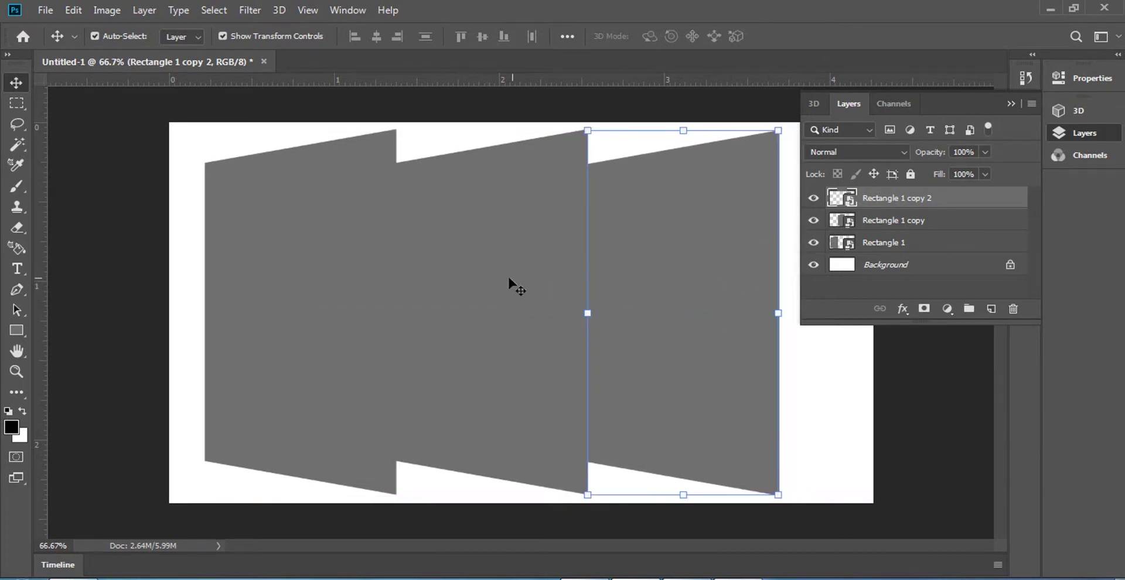
{"action": "left_click_drag", "start_coordinate": [491, 279], "coordinate": [503, 279]}
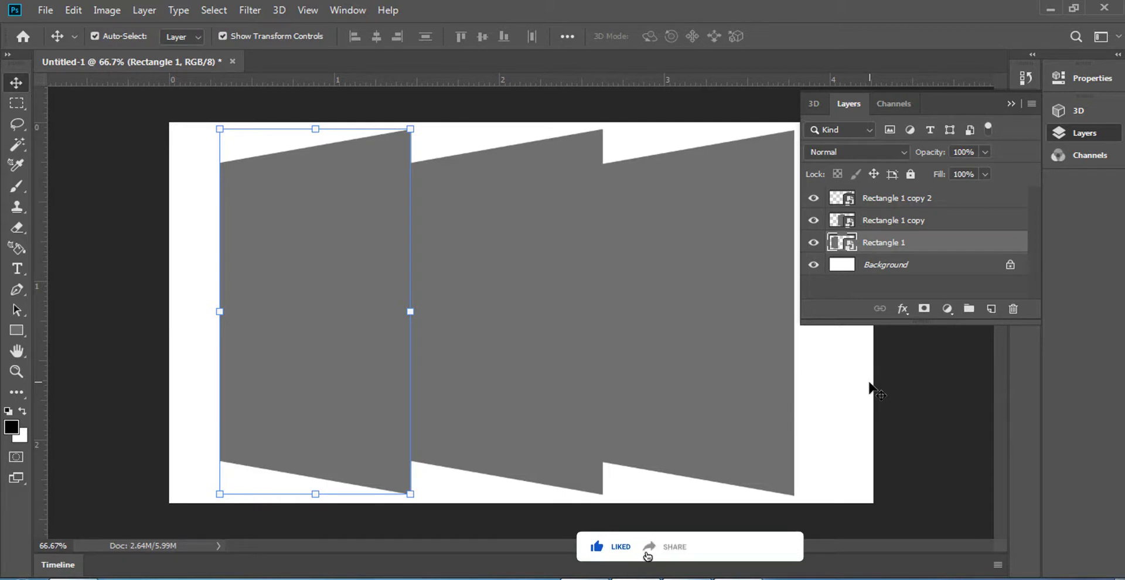
{"action": "double_click", "coordinate": [839, 245]}
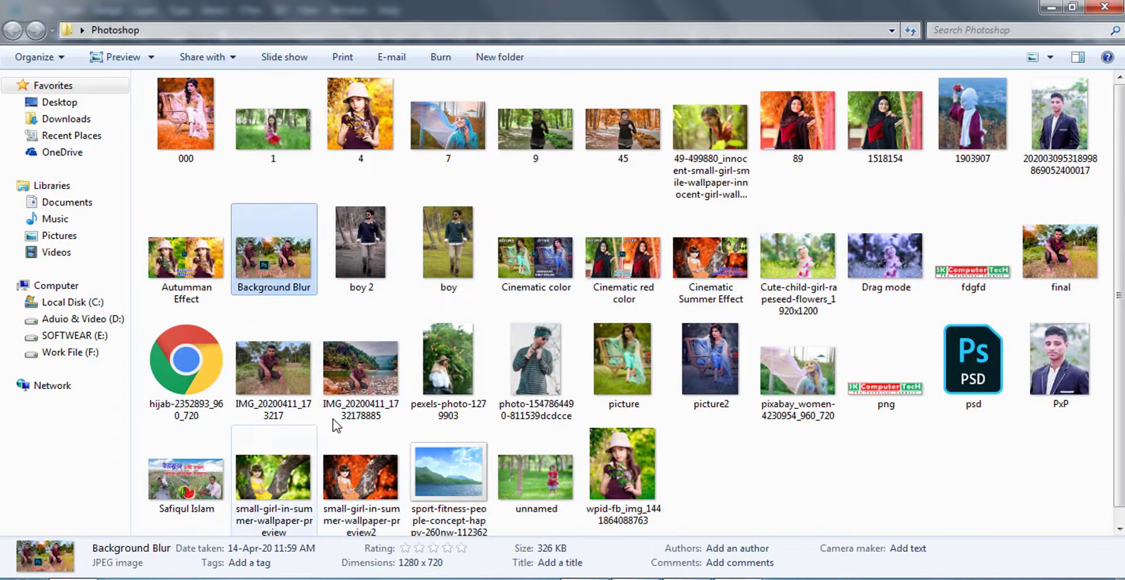
{"action": "scroll", "coordinate": [351, 428], "scroll_direction": "down", "scroll_amount": 1}
{"action": "mouse_move", "coordinate": [647, 505]}
{"action": "left_mouse_down"}
{"action": "mouse_move", "coordinate": [672, 507]}
{"action": "mouse_move", "coordinate": [554, 274]}
{"action": "mouse_move", "coordinate": [512, 306]}
{"action": "left_mouse_up"}
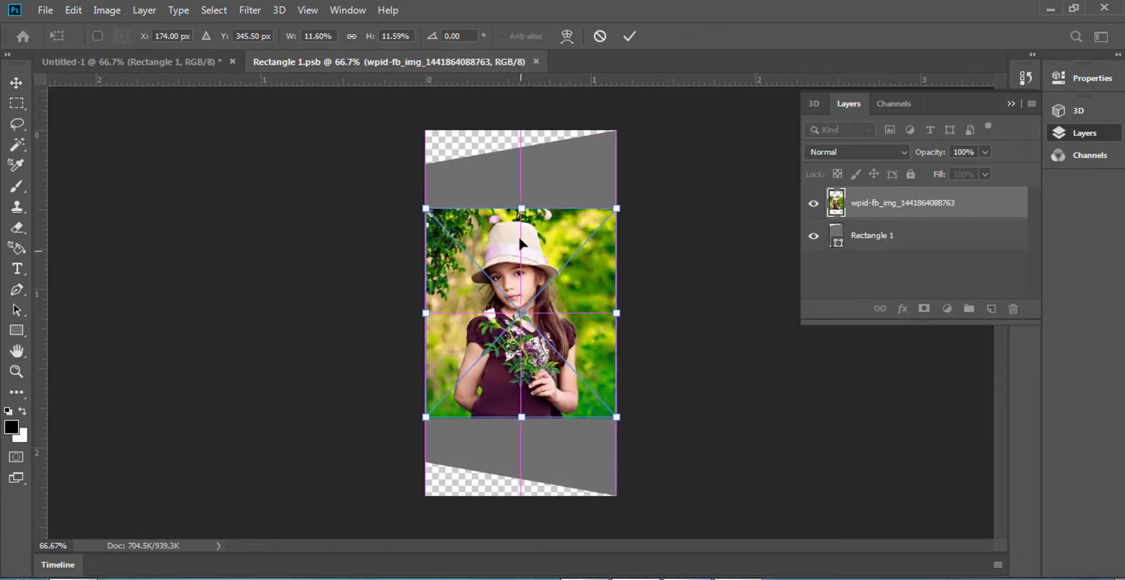
- Scale the girl-in-hat photo to cover the trapezoid, clip it to Rectangle 1, and save the .psb
{"action": "left_click_drag", "start_coordinate": [520, 242], "coordinate": [520, 199]}
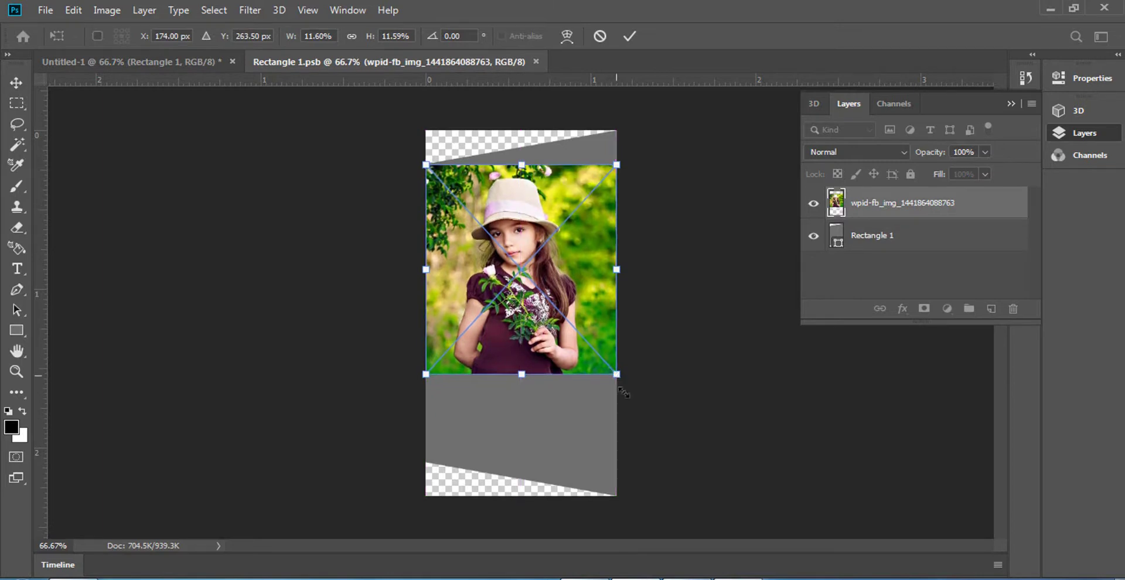
{"action": "left_click_drag", "start_coordinate": [623, 393], "coordinate": [534, 329]}
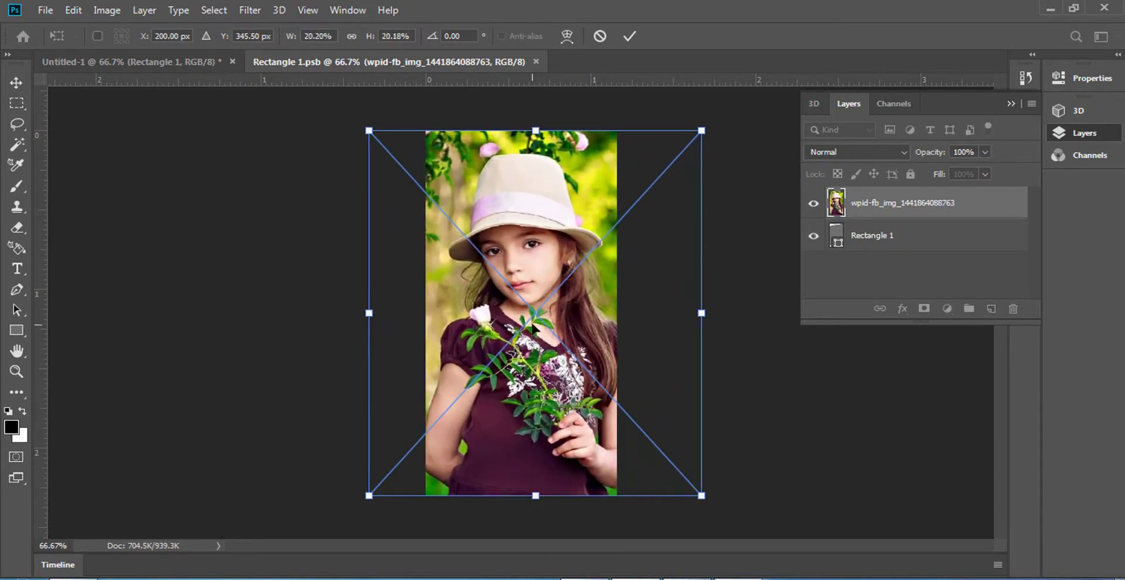
{"action": "left_click_drag", "start_coordinate": [592, 304], "coordinate": [586, 304]}
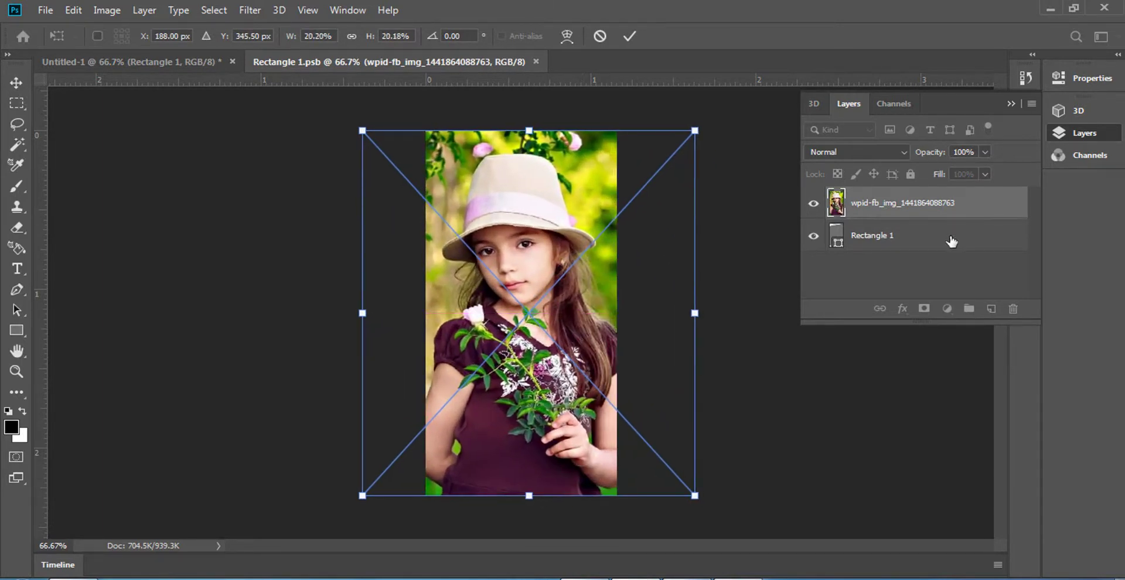
{"action": "key", "text": "Return"}
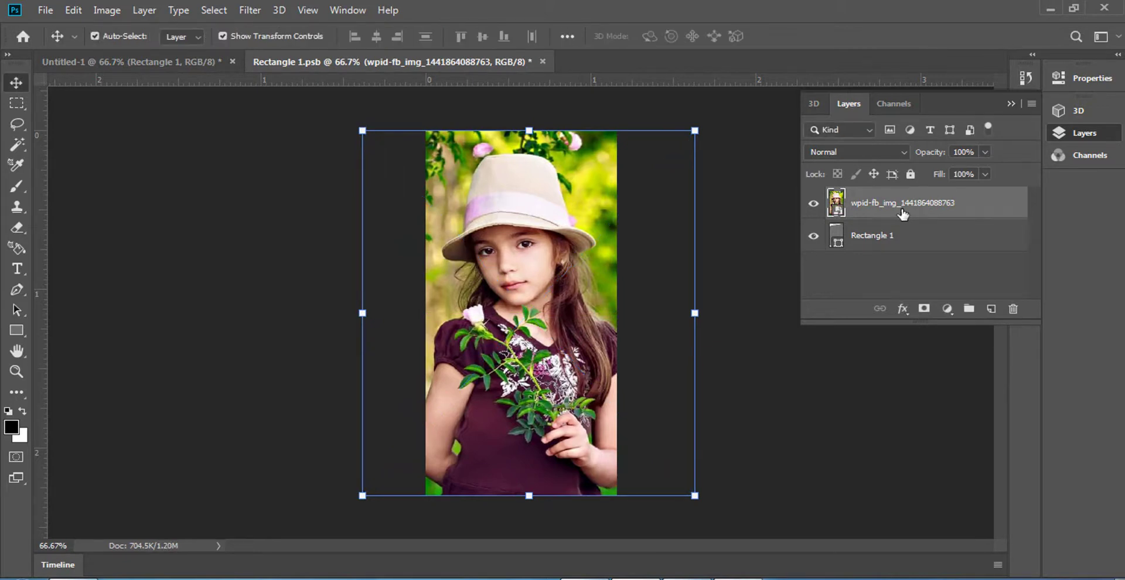
{"action": "right_click", "coordinate": [902, 213]}
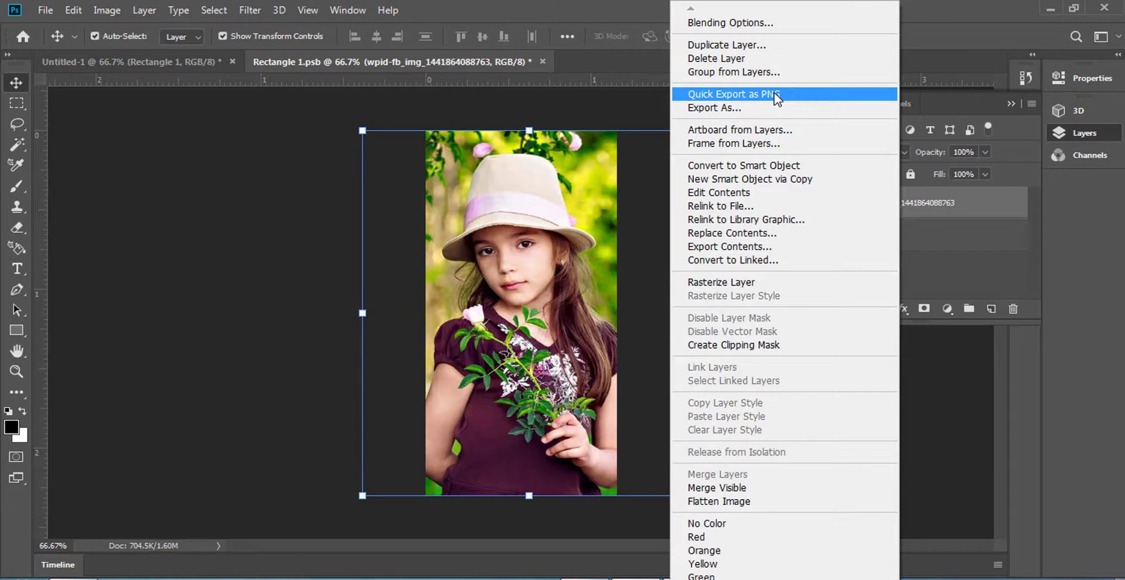
{"action": "left_click", "coordinate": [718, 345]}
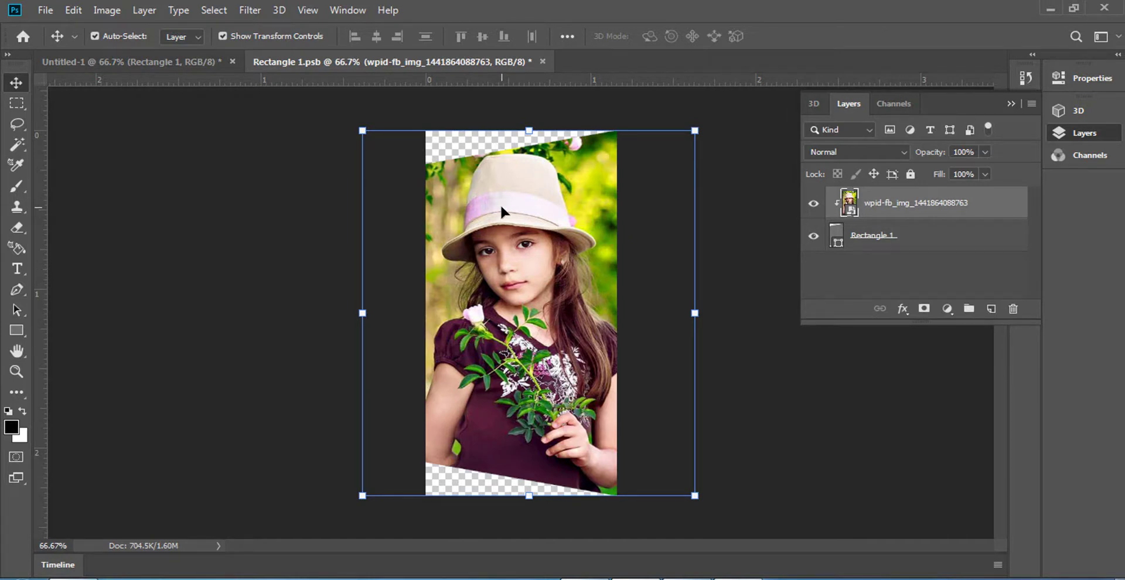
{"action": "key", "text": "ctrl+s"}
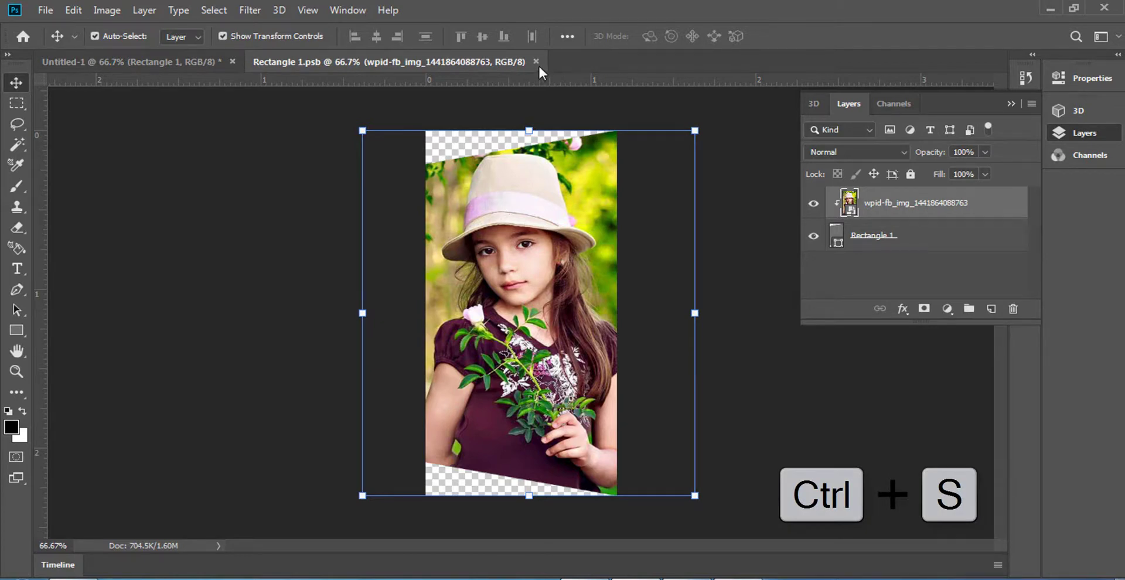
- Close Rectangle 1.psb and return to the collage, undoing an accidental panel move
{"action": "left_click", "coordinate": [536, 62]}
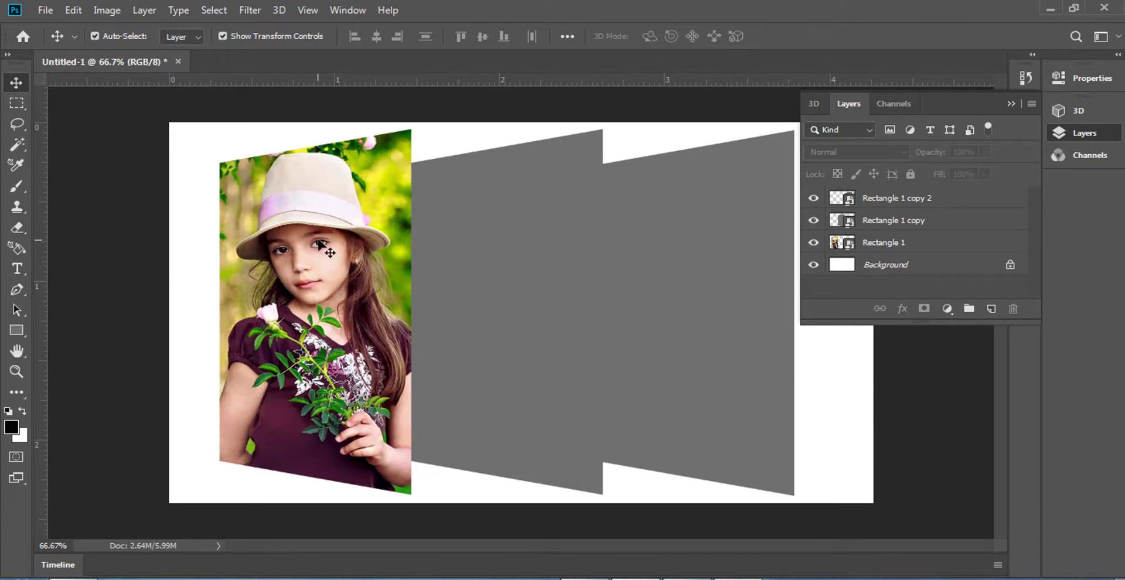
{"action": "mouse_move", "coordinate": [336, 248]}
{"action": "left_mouse_down"}
{"action": "mouse_move", "coordinate": [296, 228]}
{"action": "mouse_move", "coordinate": [304, 248]}
{"action": "left_mouse_up"}
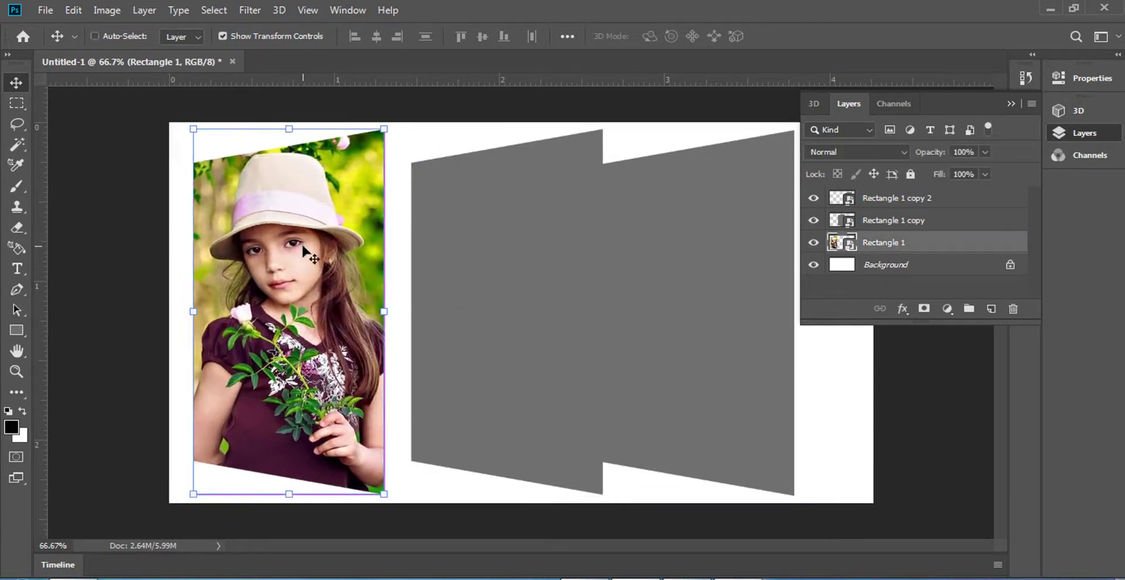
{"action": "key", "text": "ctrl+z"}
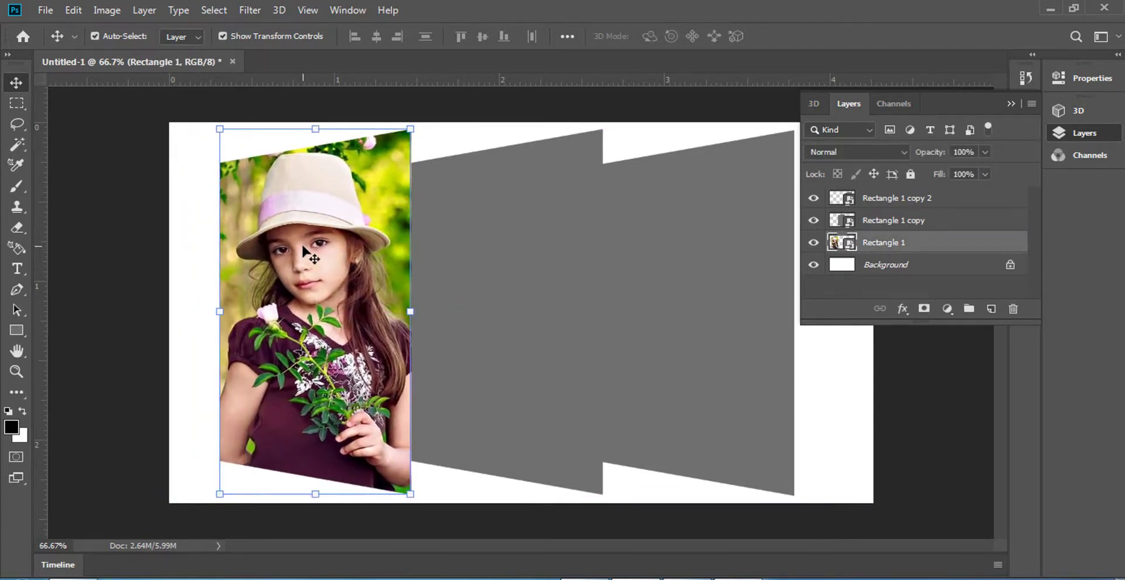
- Fill the middle and right panels with photos stretched to cover each trapezoid
{"action": "left_click", "coordinate": [504, 266]}
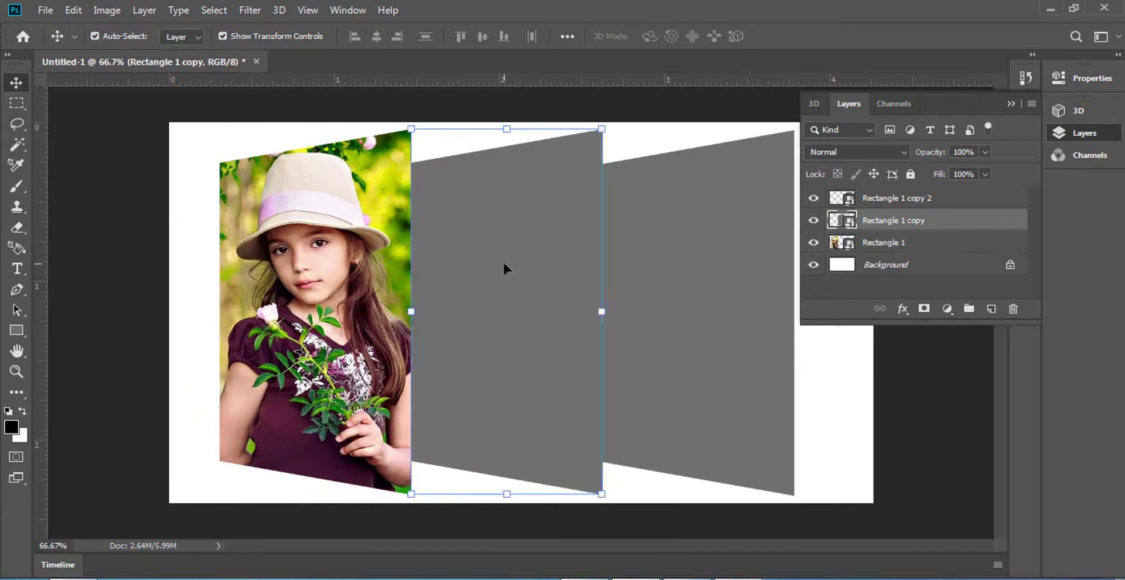
{"action": "left_click", "coordinate": [714, 292]}
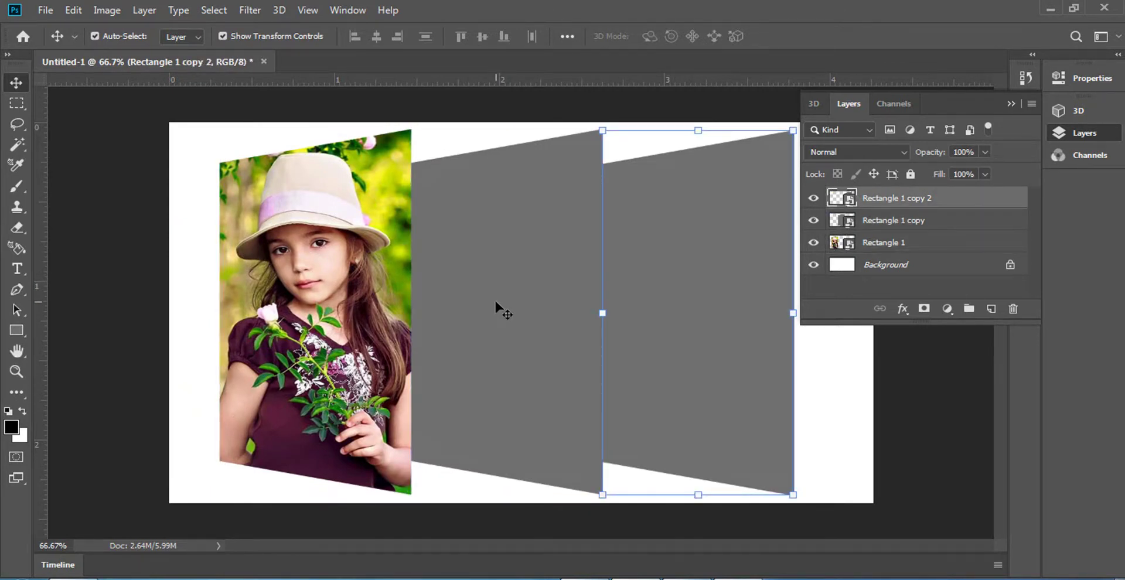
{"action": "left_click", "coordinate": [879, 221]}
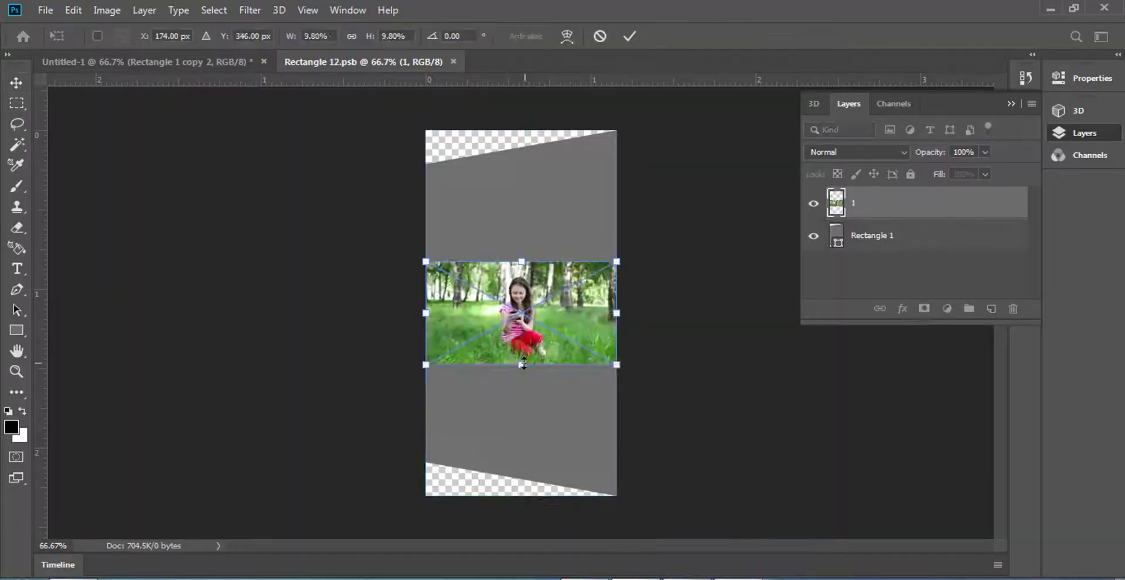
{"action": "left_click_drag", "start_coordinate": [521, 363], "coordinate": [530, 502]}
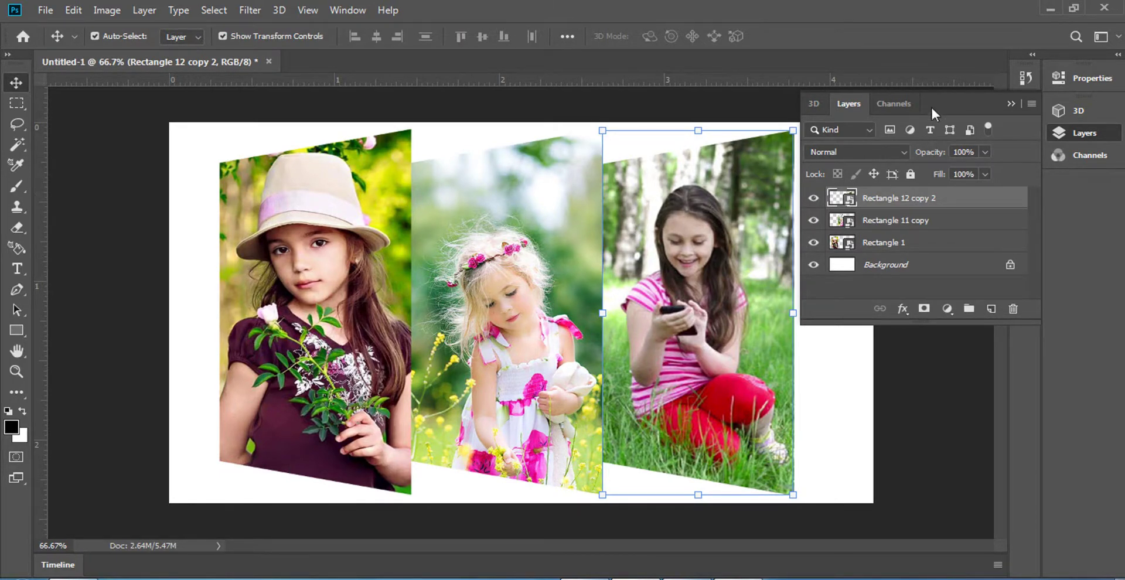
{"action": "left_click_drag", "start_coordinate": [959, 113], "coordinate": [1000, 195]}
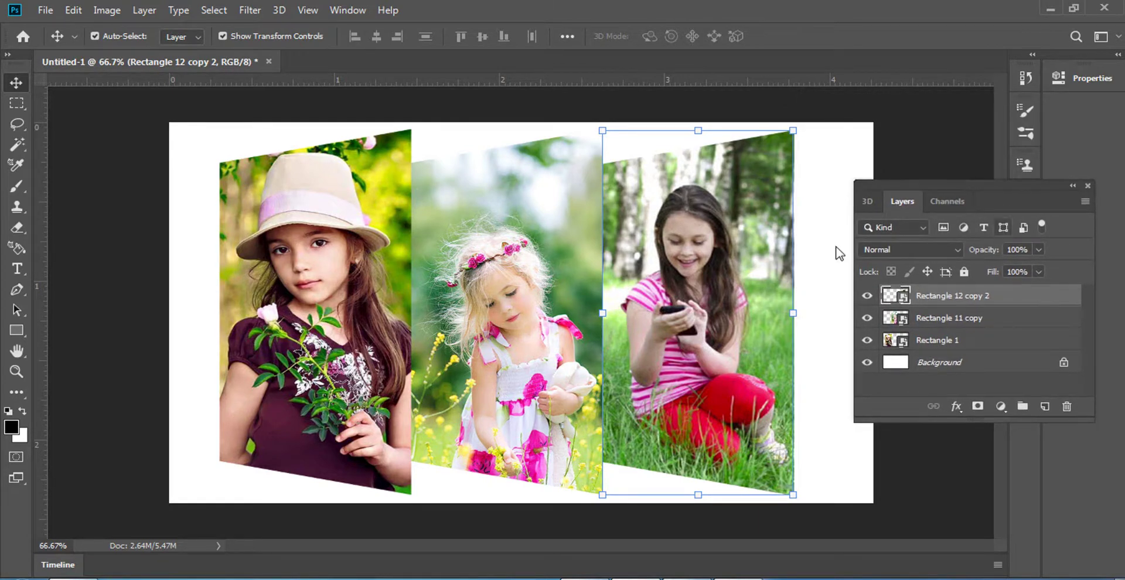
- Add a 3 px black (000000) Stroke effect to the girl-in-hat panel
{"action": "left_click", "coordinate": [309, 267]}
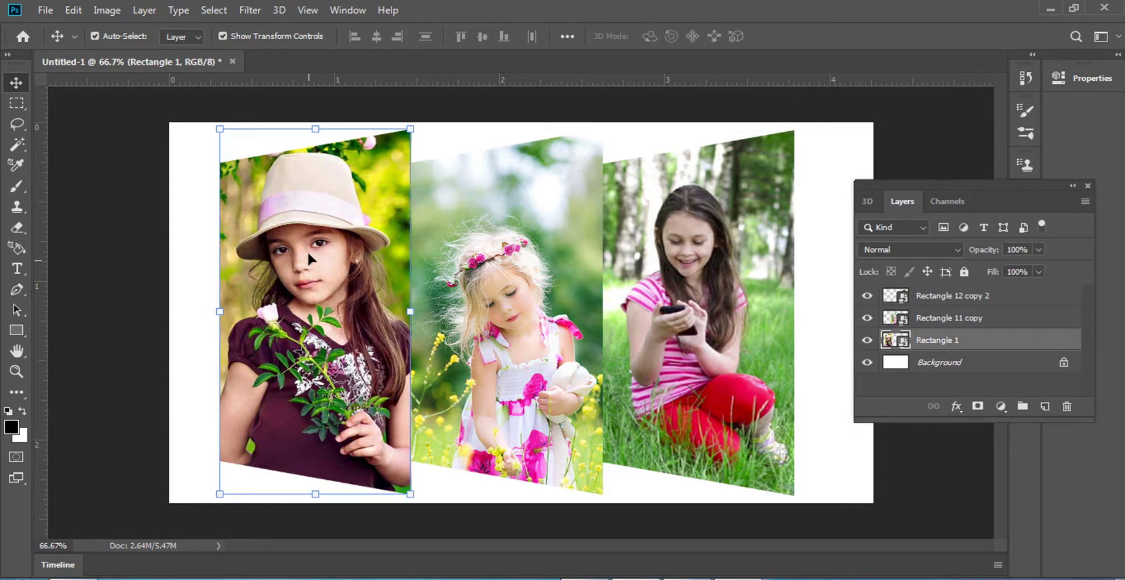
{"action": "left_click", "coordinate": [957, 411]}
{"action": "left_click", "coordinate": [967, 462]}
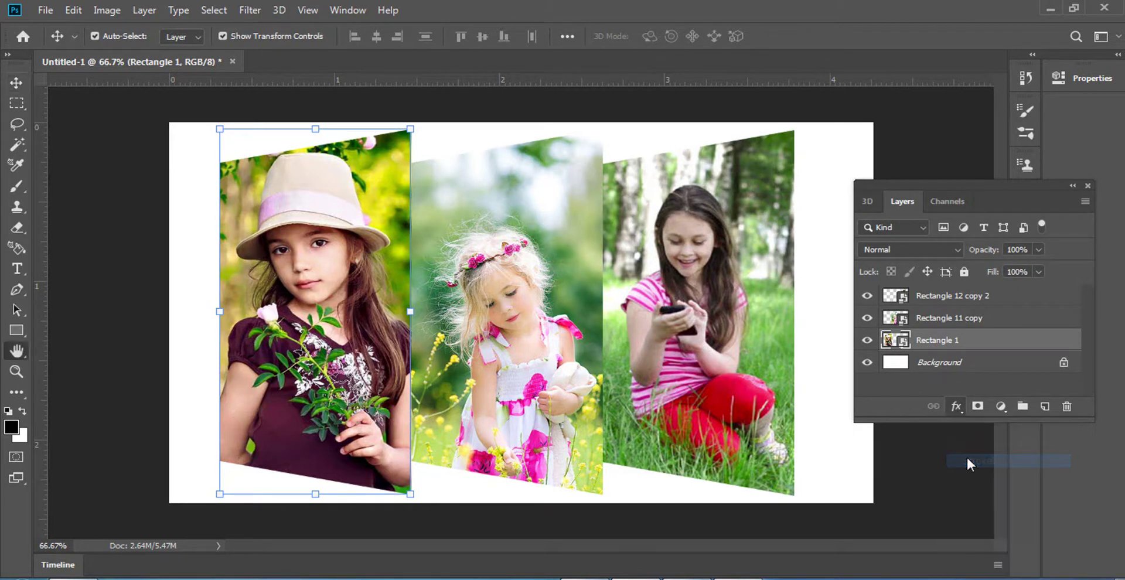
{"action": "left_click", "coordinate": [742, 192]}
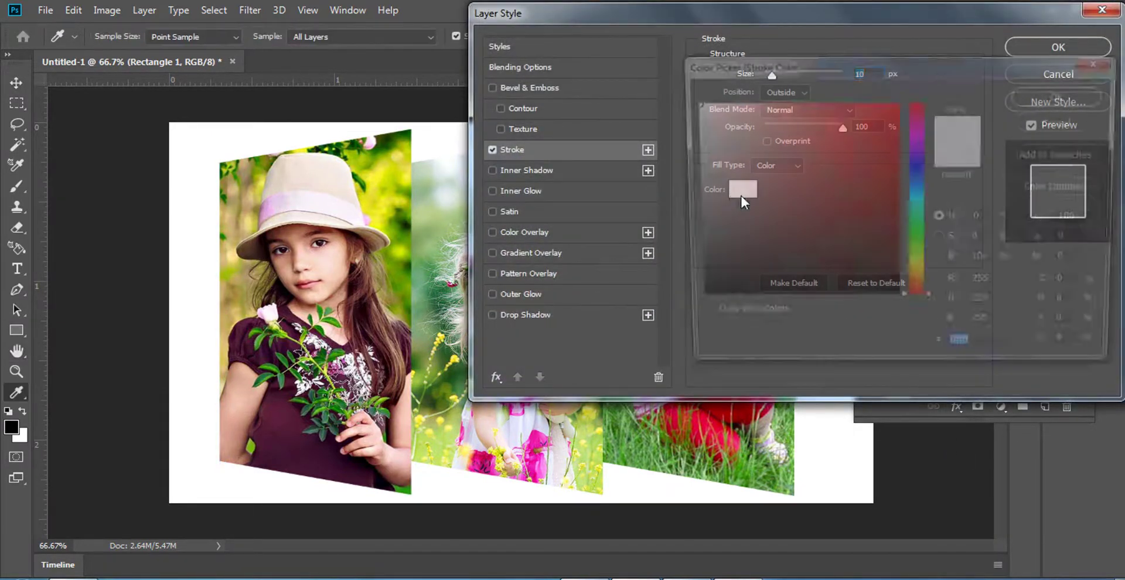
{"action": "left_click", "coordinate": [690, 302]}
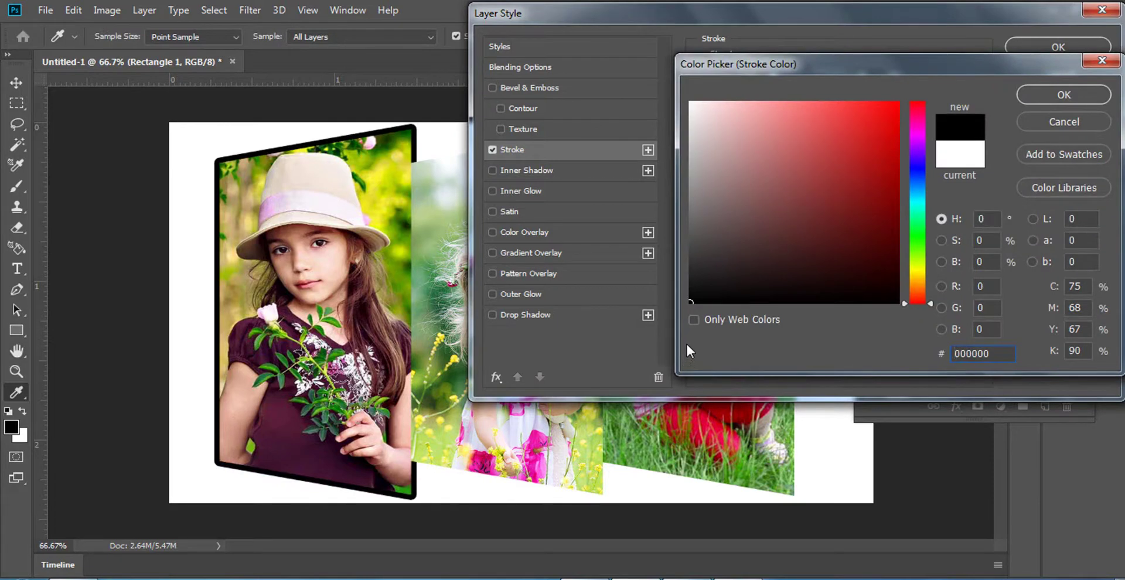
{"action": "left_click", "coordinate": [1064, 101]}
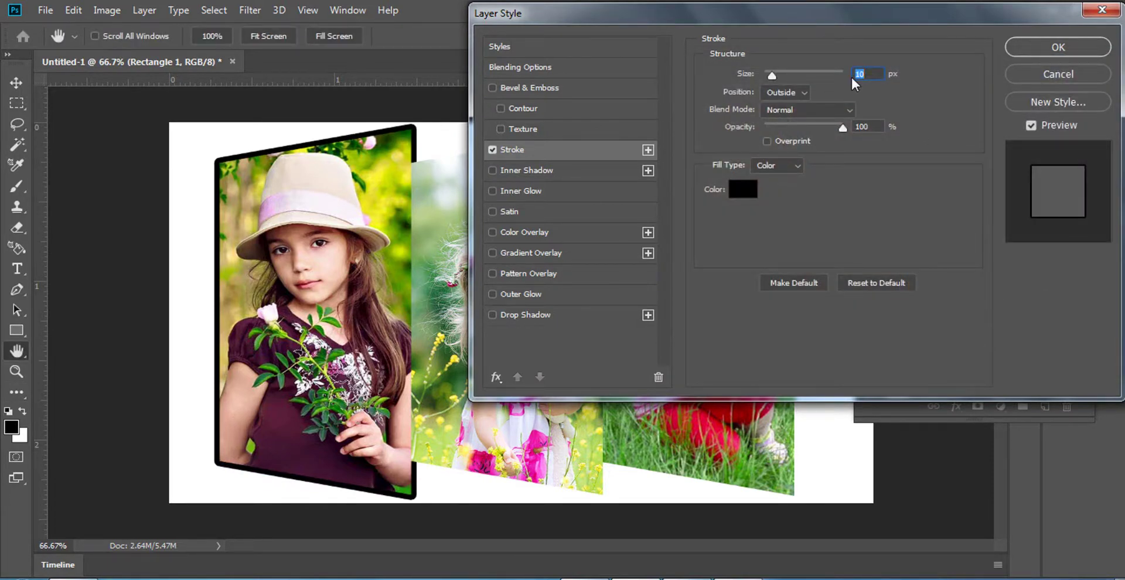
{"action": "type", "text": "3"}
{"action": "key", "text": "Return"}
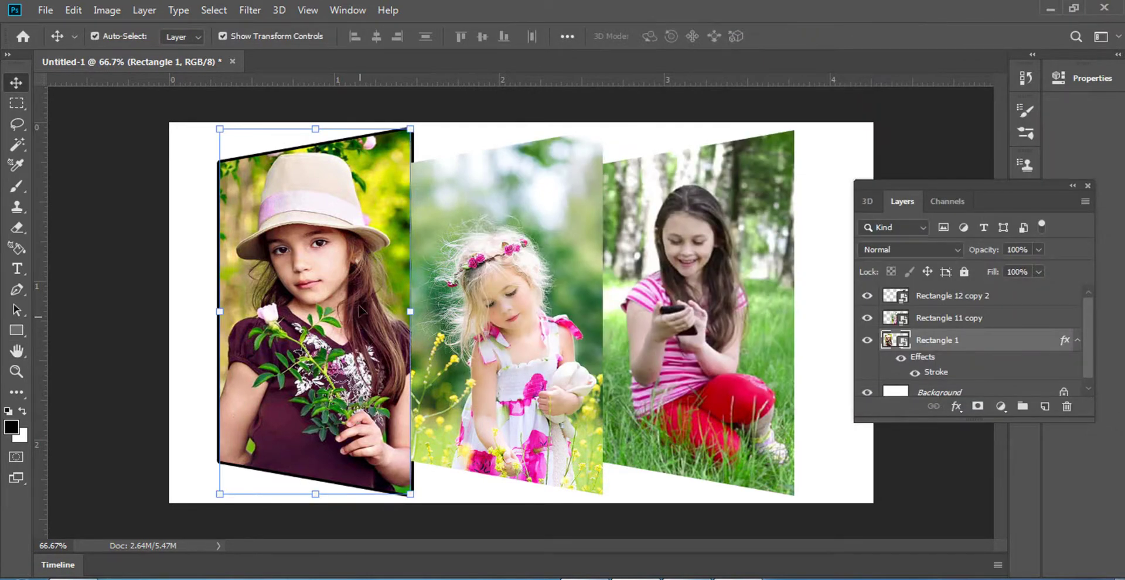
- Move the middle panel flush against the left one and raise Rectangle 1's layer to the top
{"action": "mouse_move", "coordinate": [441, 213]}
{"action": "left_mouse_down"}
{"action": "mouse_move", "coordinate": [465, 226]}
{"action": "mouse_move", "coordinate": [444, 217]}
{"action": "left_mouse_up"}
{"action": "left_click", "coordinate": [346, 200]}
{"action": "left_click_drag", "start_coordinate": [933, 344], "coordinate": [931, 296]}
- Apply the same black Stroke effect to the middle and right photo panels
{"action": "left_click", "coordinate": [520, 295]}
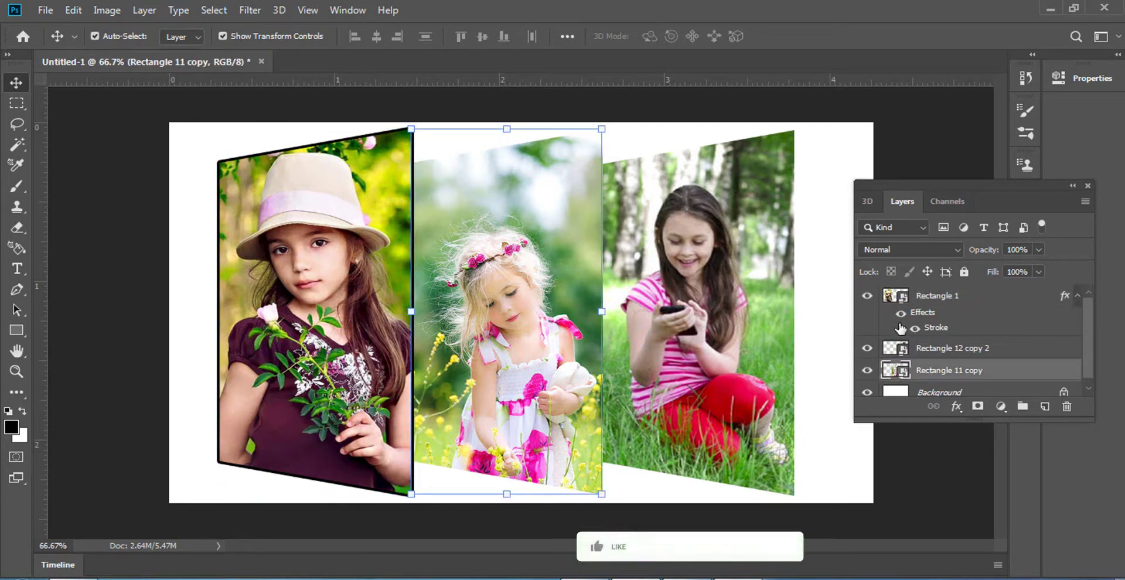
{"action": "left_click", "coordinate": [956, 406]}
{"action": "left_click", "coordinate": [982, 461]}
{"action": "key", "text": "Return"}
{"action": "left_click", "coordinate": [950, 348]}
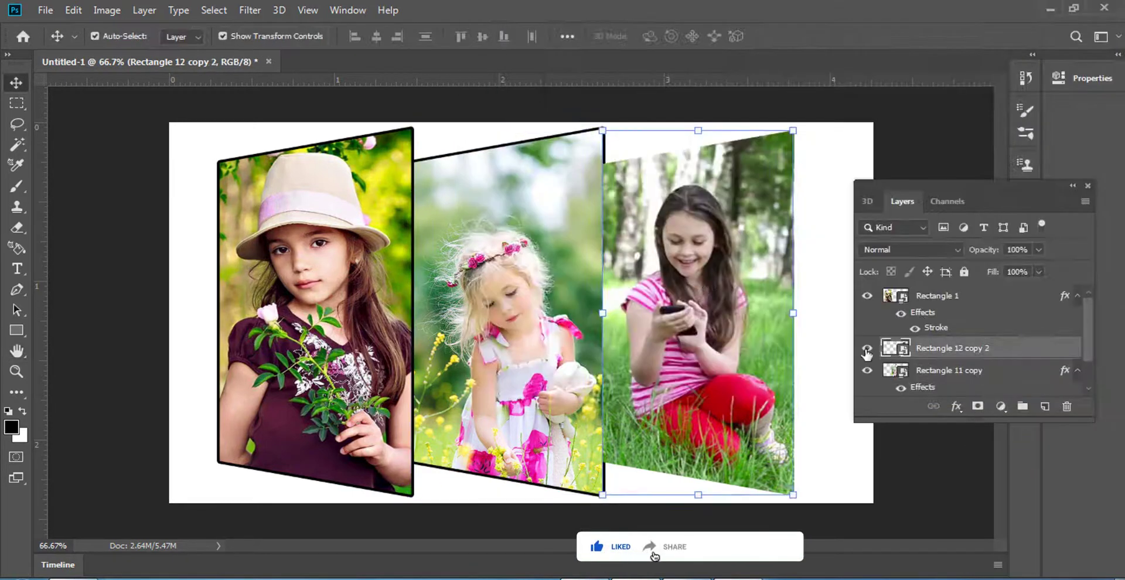
{"action": "left_click_drag", "start_coordinate": [923, 387], "coordinate": [926, 342]}
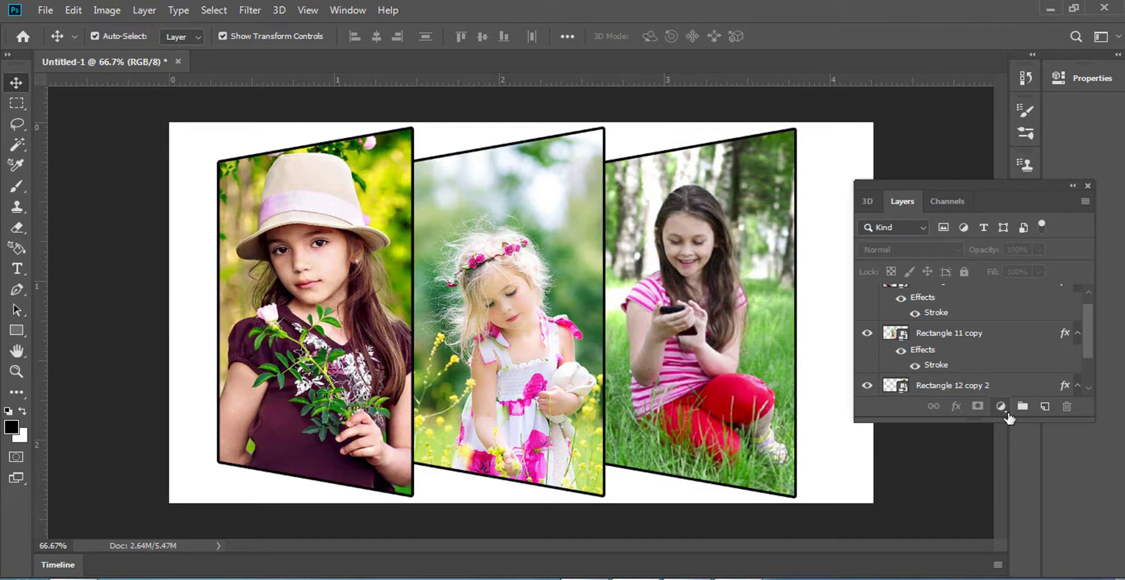
- Add a bright yellow Solid Color fill layer and place it just above Background
{"action": "left_click", "coordinate": [1007, 412]}
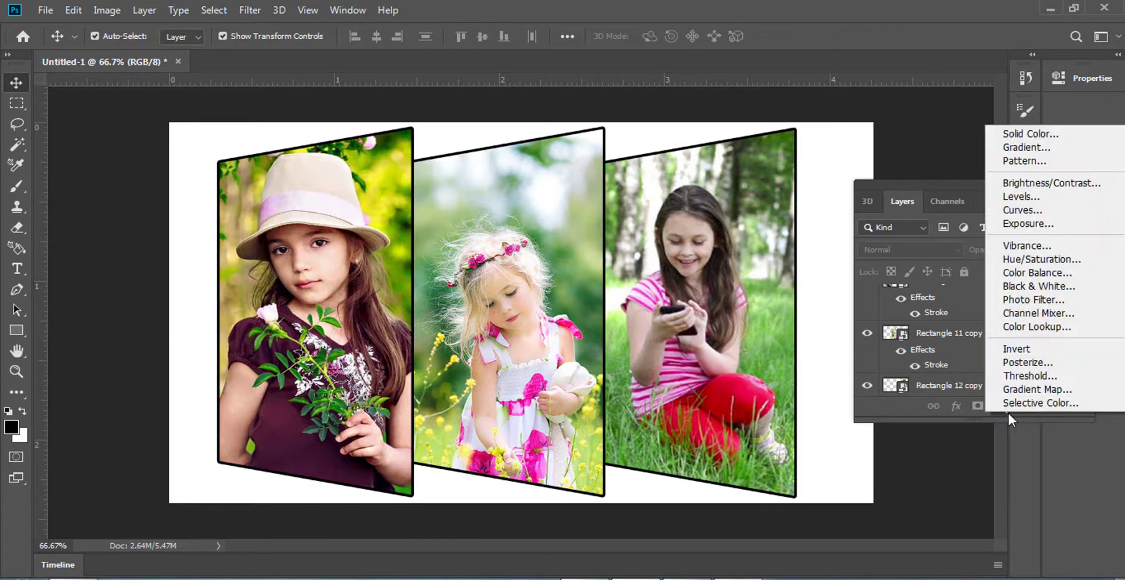
{"action": "left_click", "coordinate": [1007, 135]}
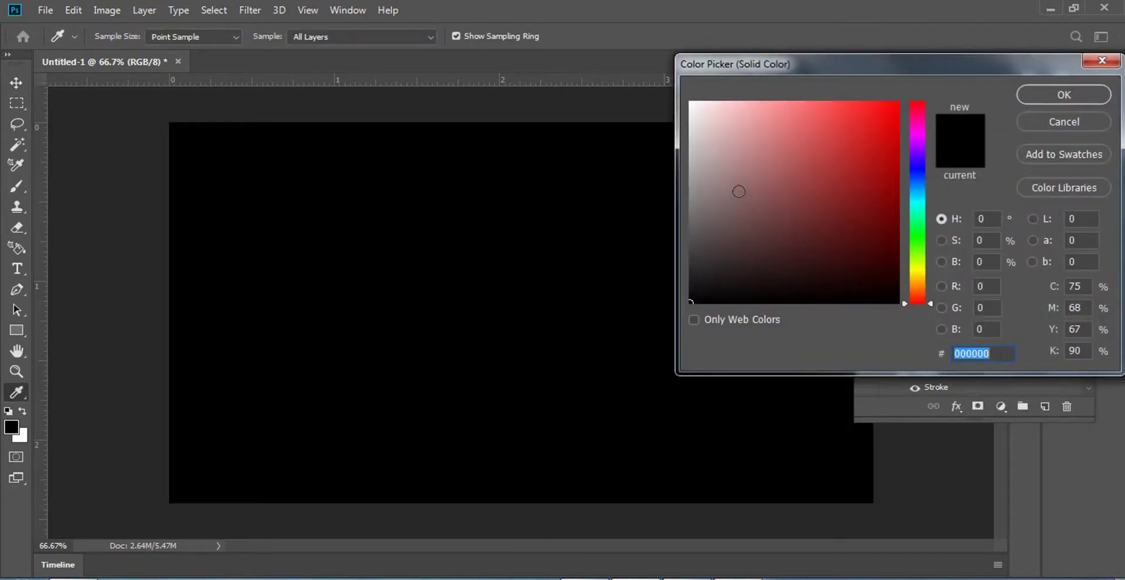
{"action": "left_click", "coordinate": [918, 266]}
{"action": "left_click", "coordinate": [897, 103]}
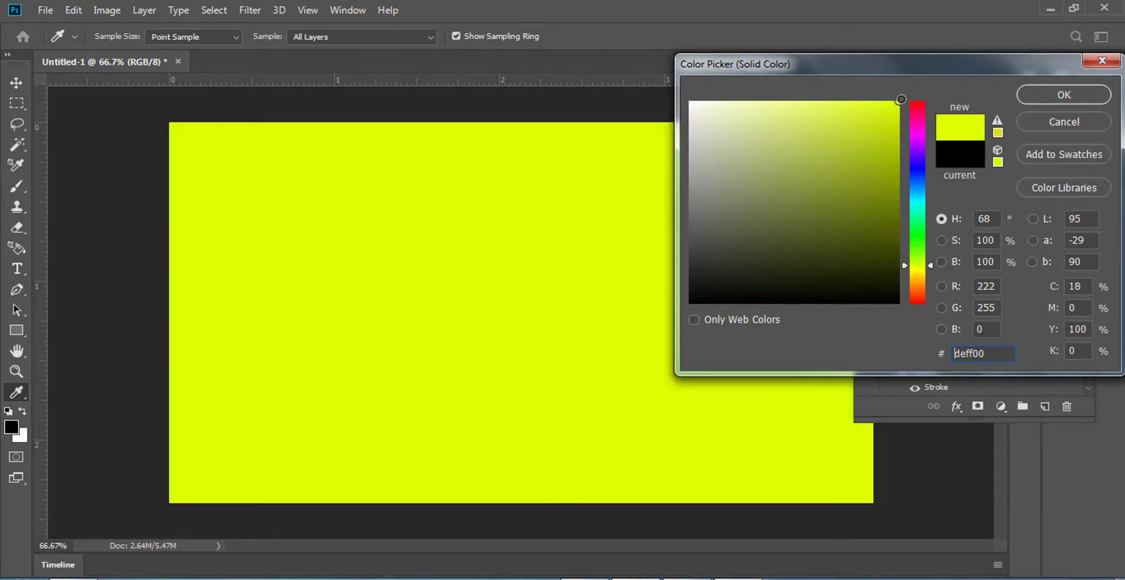
{"action": "left_click_drag", "start_coordinate": [906, 265], "coordinate": [906, 274]}
{"action": "left_click", "coordinate": [1064, 94]}
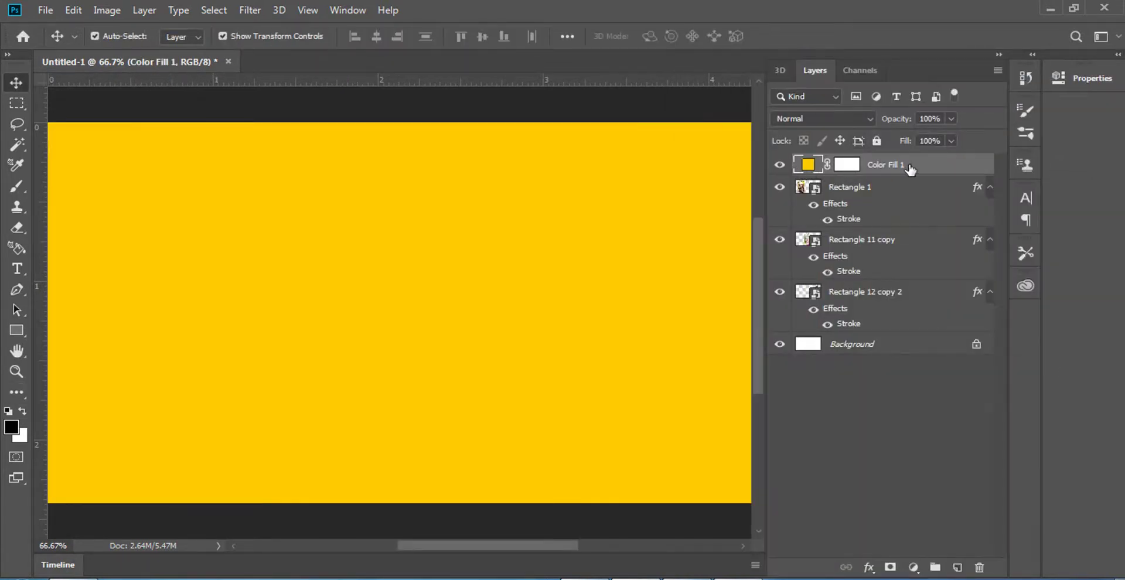
{"action": "left_click_drag", "start_coordinate": [895, 170], "coordinate": [894, 327]}
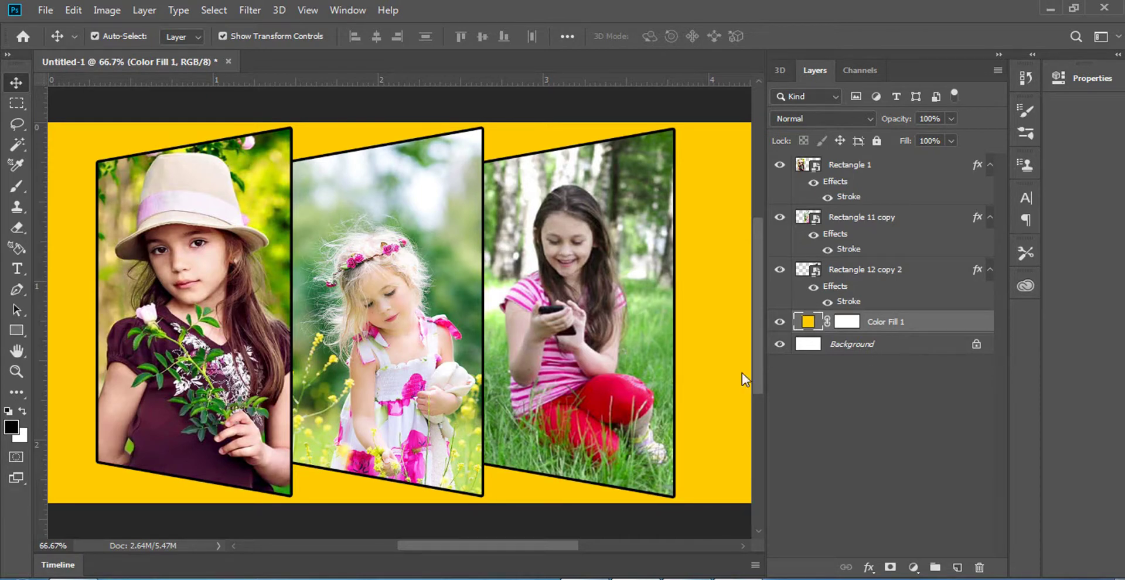
- Give Rectangle 1 a Dissolve drop shadow with 2 px distance and slightly adjusted size
{"action": "left_click", "coordinate": [205, 261]}
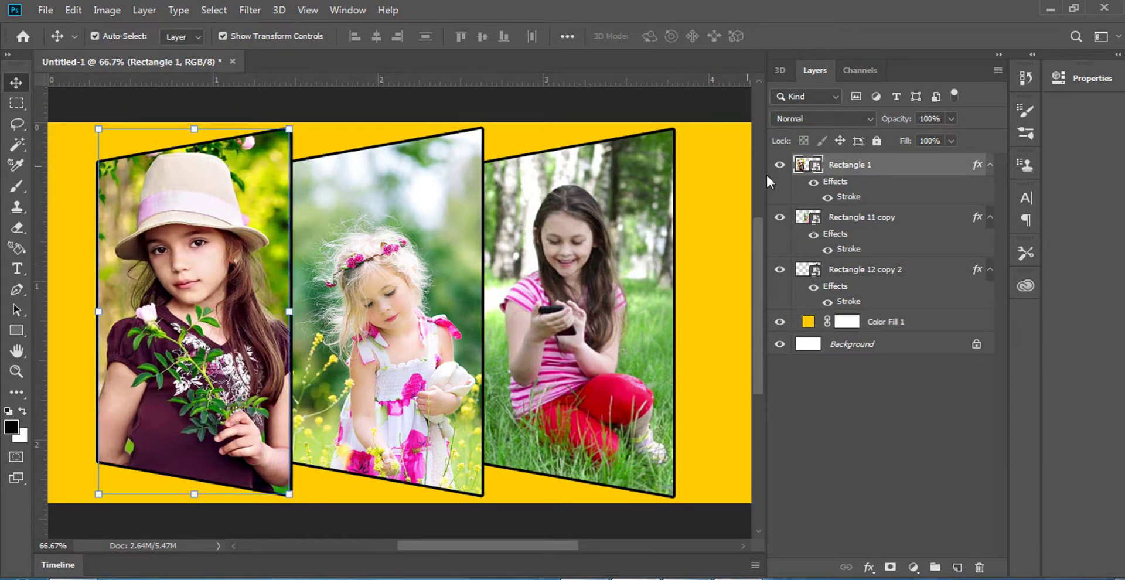
{"action": "key", "text": "h"}
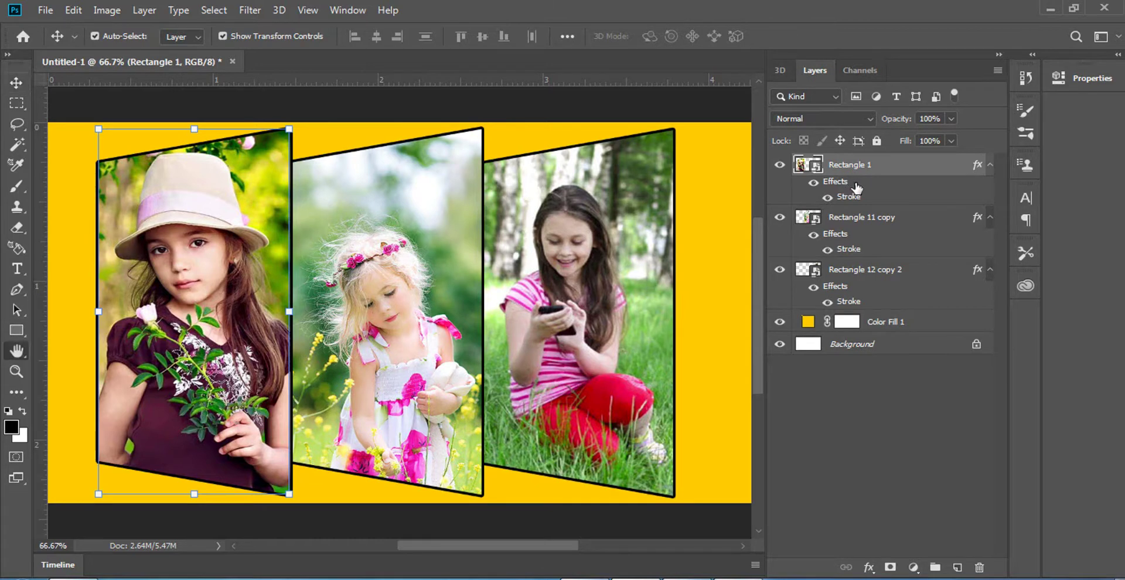
{"action": "double_click", "coordinate": [855, 184]}
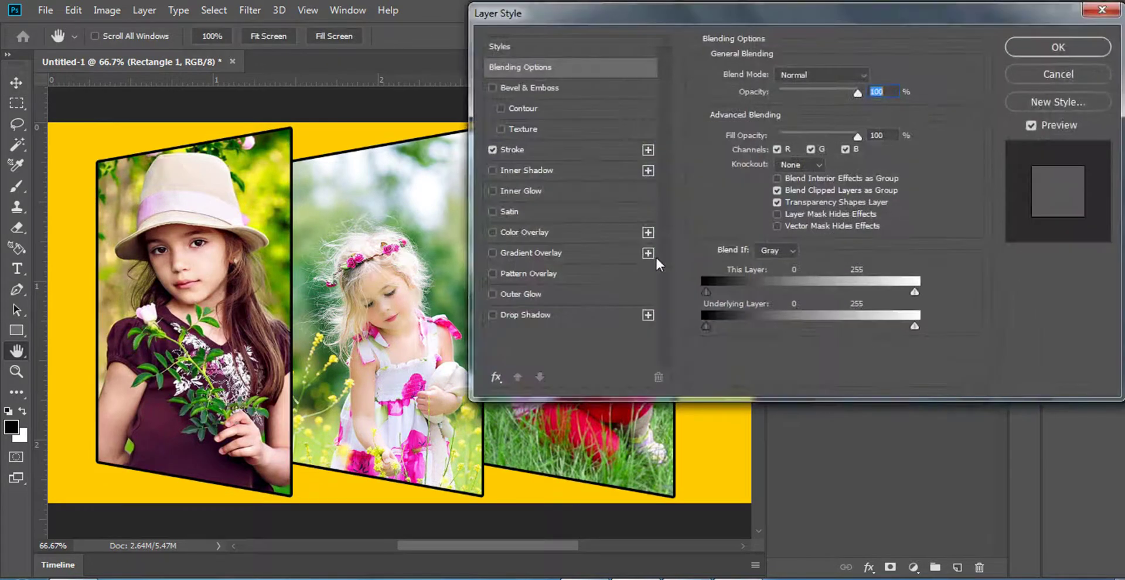
{"action": "left_click", "coordinate": [492, 314]}
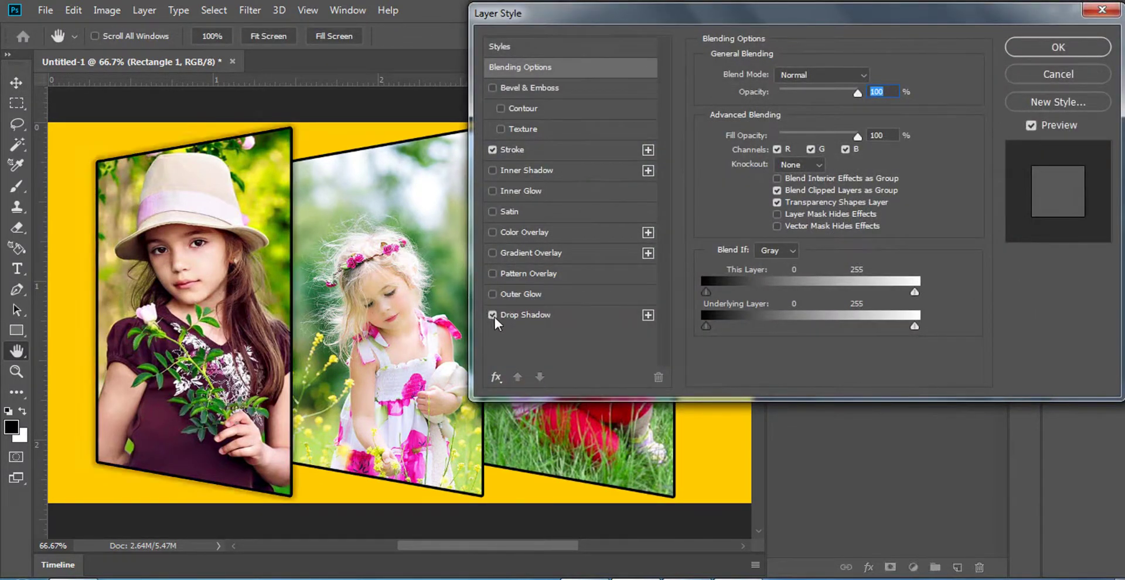
{"action": "left_click", "coordinate": [552, 313]}
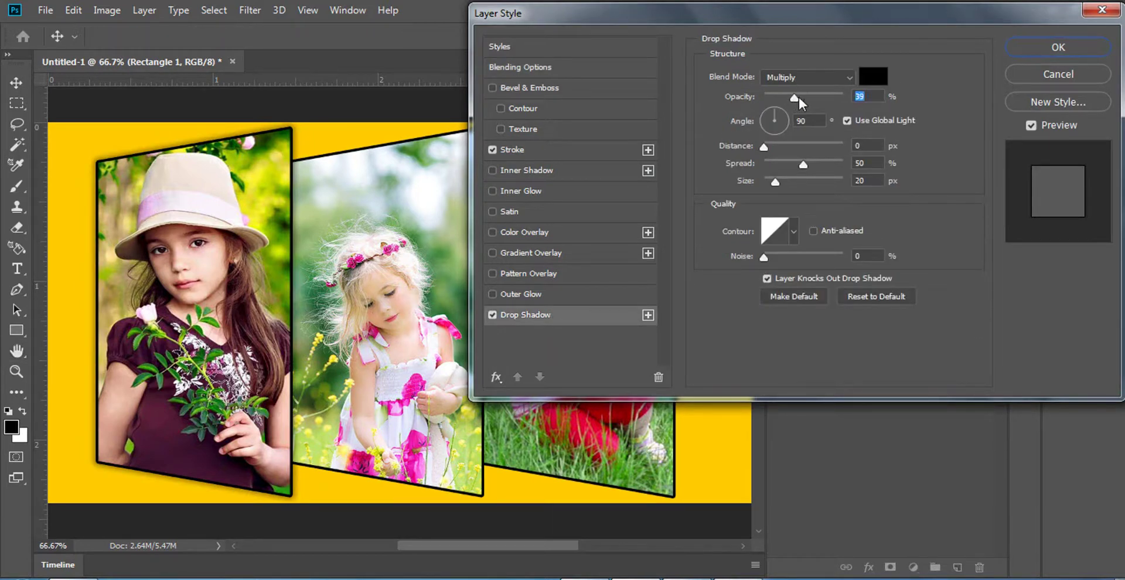
{"action": "left_click", "coordinate": [810, 77]}
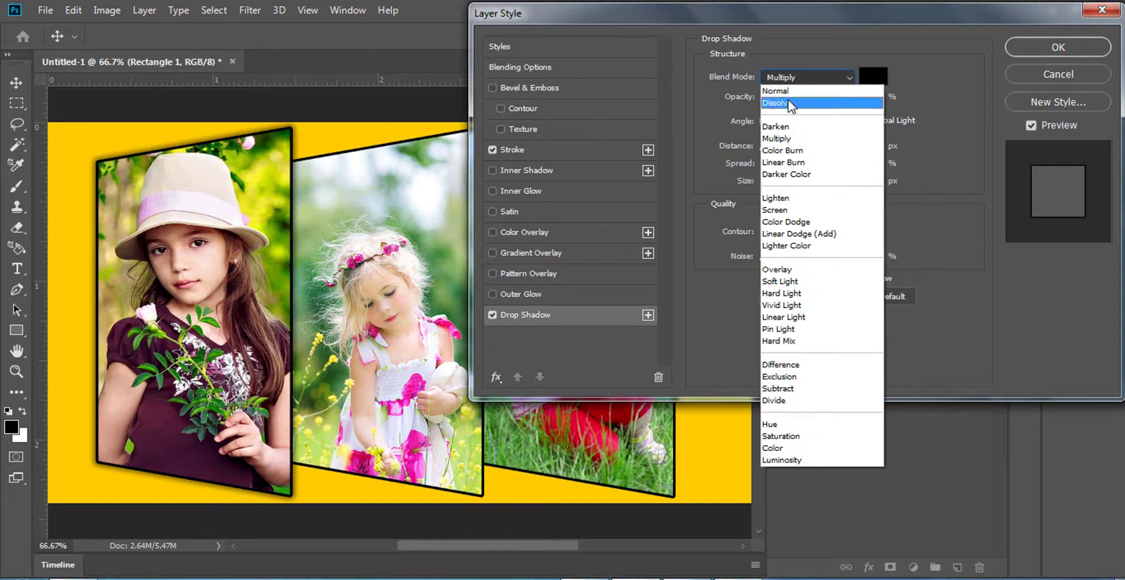
{"action": "left_click", "coordinate": [789, 102]}
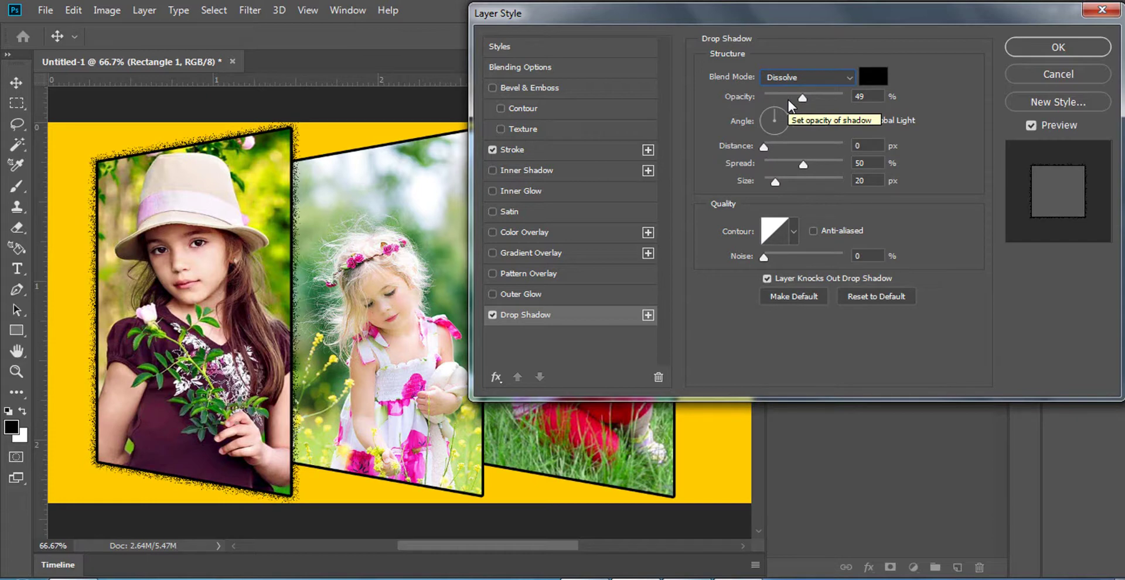
{"action": "left_click_drag", "start_coordinate": [763, 147], "coordinate": [765, 146]}
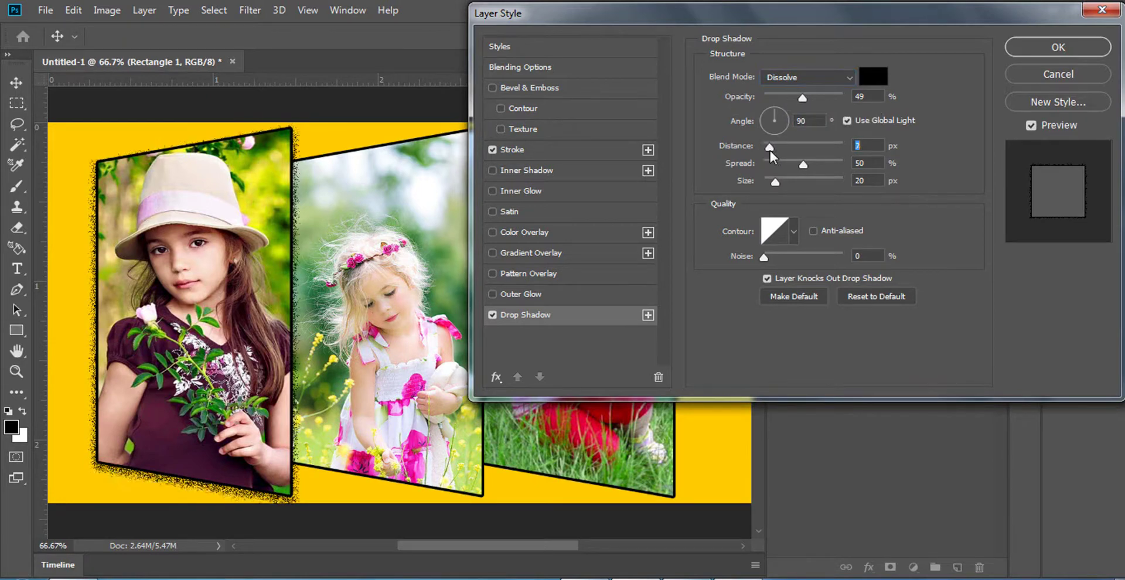
{"action": "left_click_drag", "start_coordinate": [775, 185], "coordinate": [779, 180]}
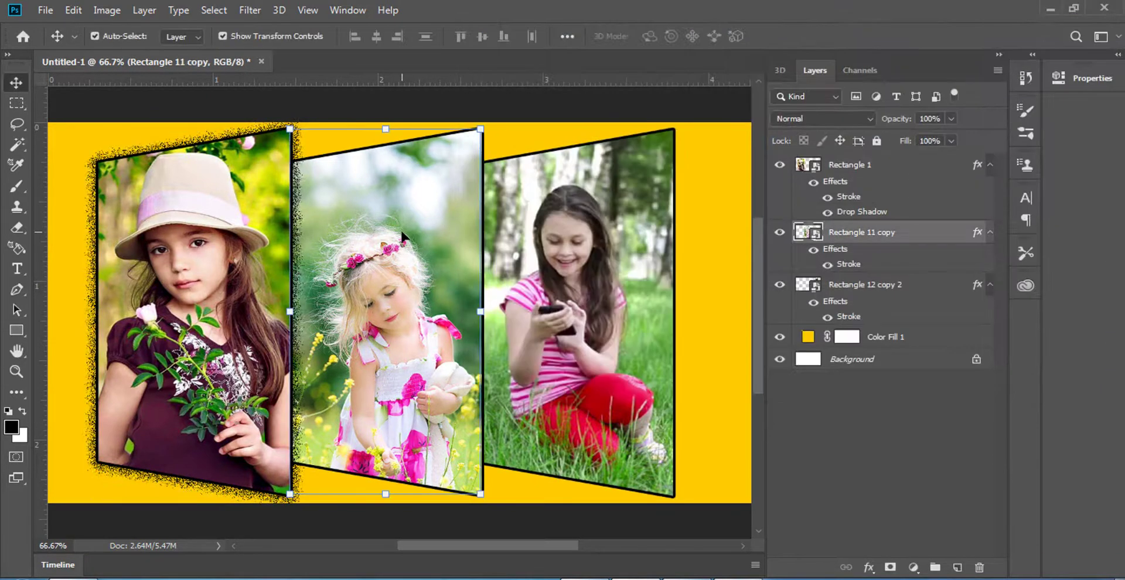
- Add Dissolve-mode drop shadows to the middle and right photo panels
{"action": "left_click", "coordinate": [495, 317]}
{"action": "left_click", "coordinate": [808, 77]}
{"action": "left_click", "coordinate": [782, 103]}
{"action": "left_click", "coordinate": [867, 145]}
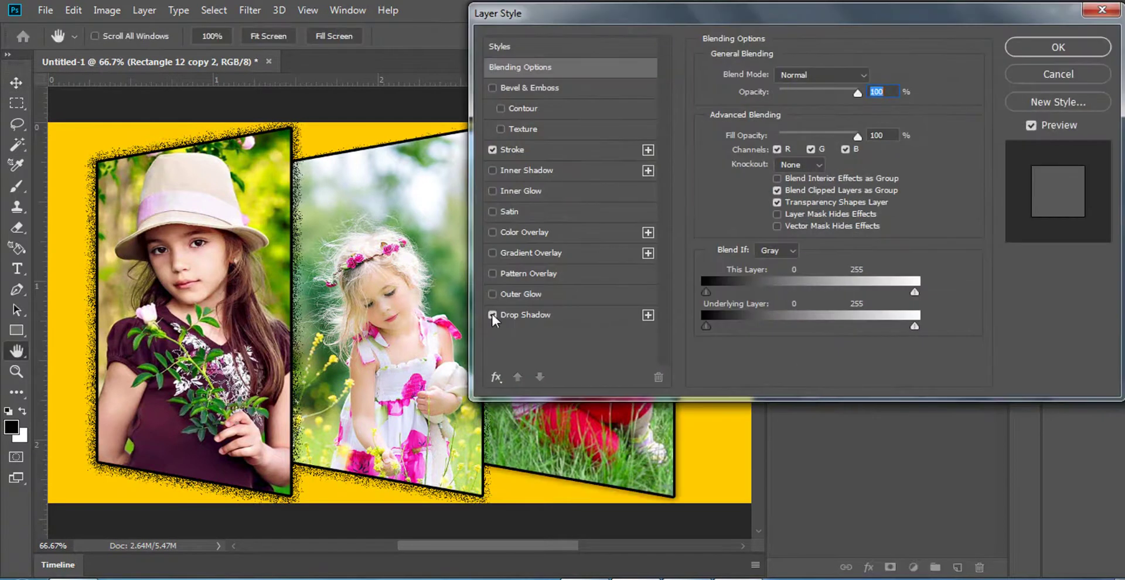
{"action": "left_click", "coordinate": [525, 314]}
{"action": "left_click", "coordinate": [808, 77]}
{"action": "left_click", "coordinate": [785, 105]}
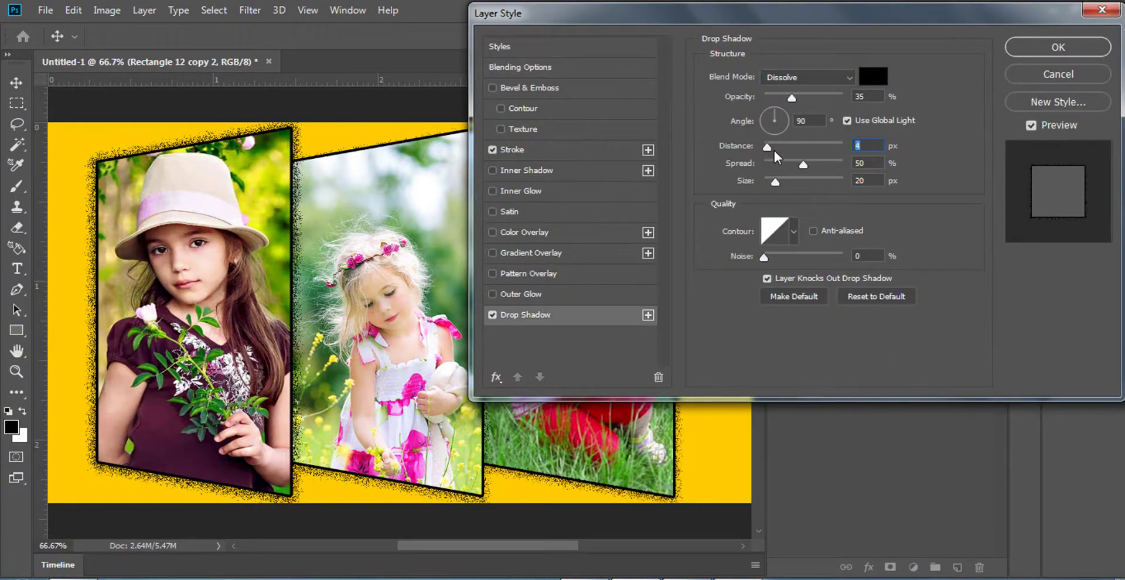
{"action": "key", "text": "Return"}
{"action": "left_click", "coordinate": [709, 326]}
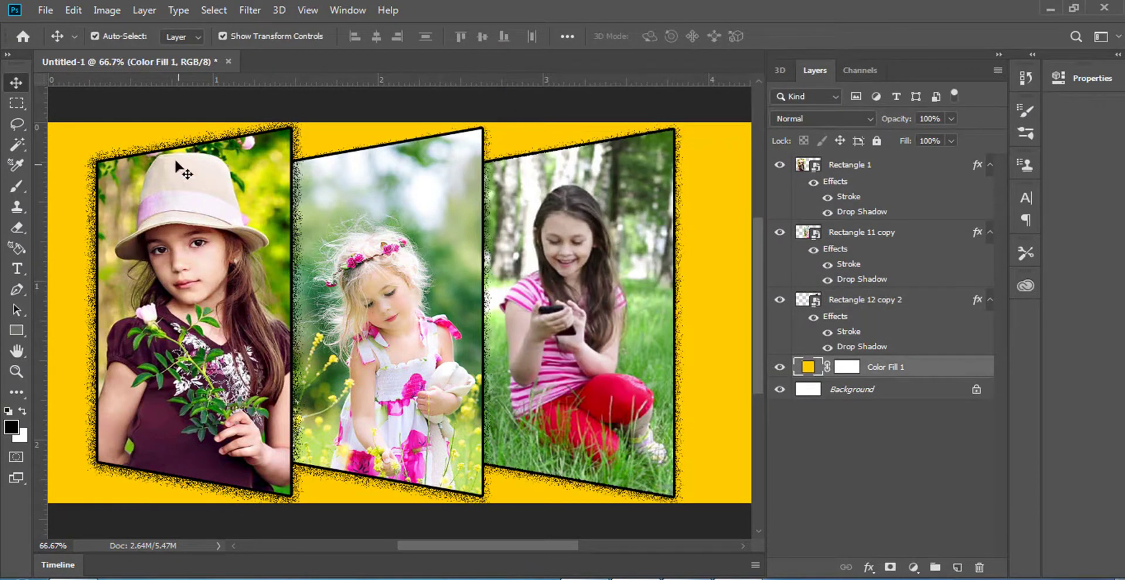
- Adjust the middle panel's drop shadow distance and size, then deselect the layers
{"action": "left_click", "coordinate": [352, 217]}
{"action": "double_click", "coordinate": [872, 349]}
{"action": "left_click_drag", "start_coordinate": [773, 146], "coordinate": [765, 145]}
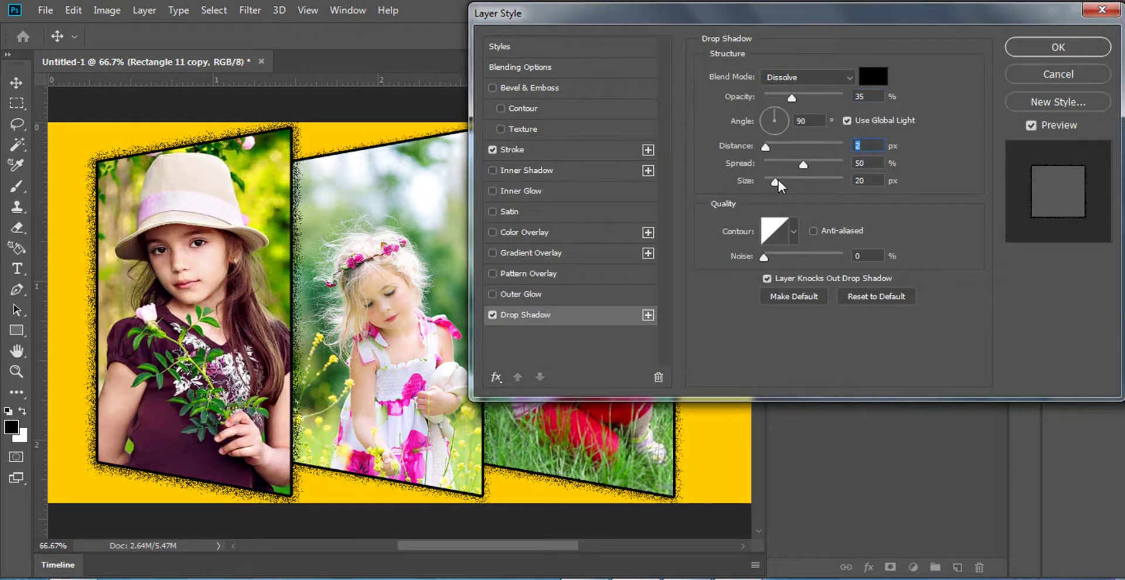
{"action": "left_click_drag", "start_coordinate": [786, 180], "coordinate": [779, 181]}
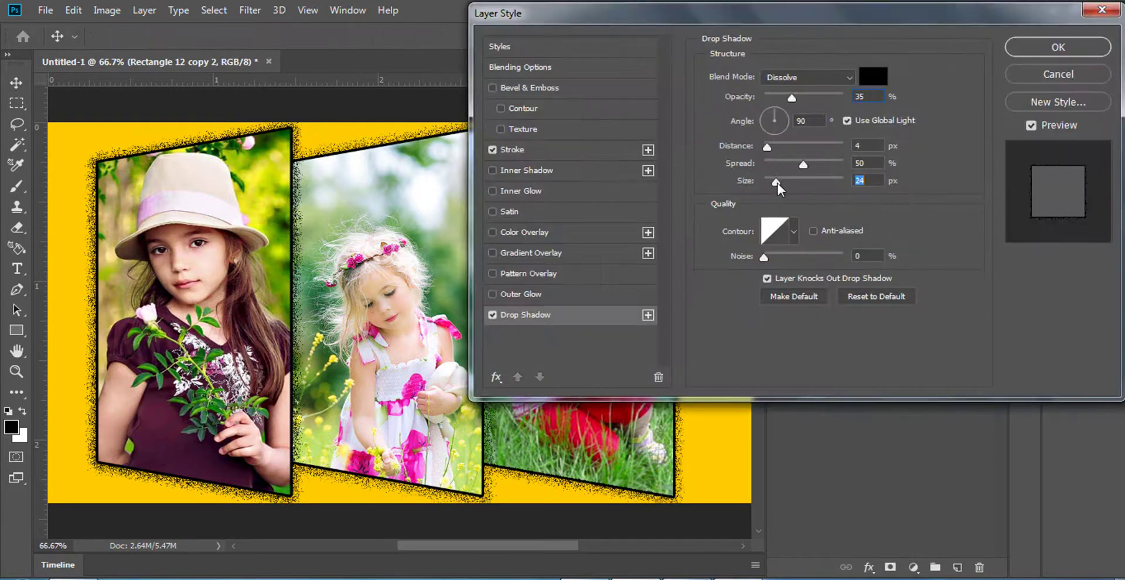
{"action": "left_click", "coordinate": [194, 529]}
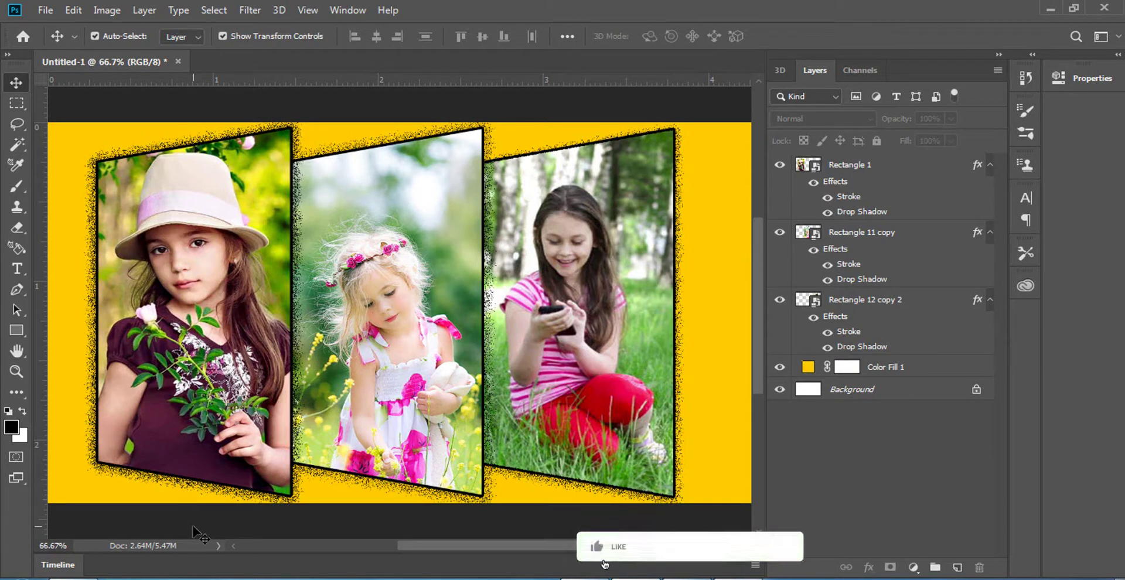
- Zoom out to 50% to view the whole collage
{"action": "key", "text": "ctrl+minus"}
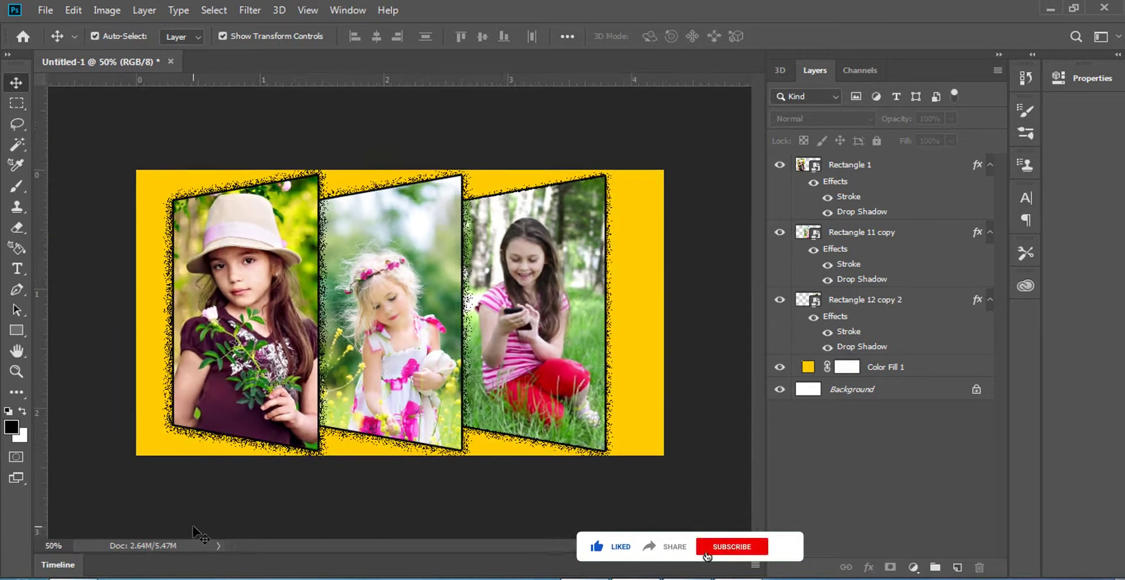